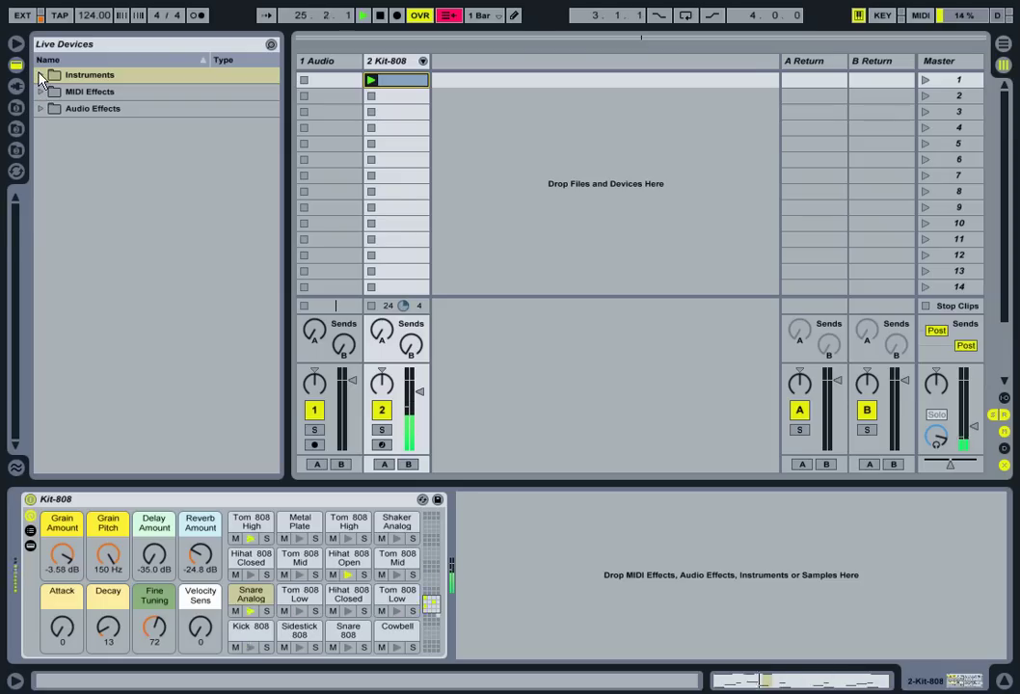
- Stop the drum clip and load Bass-Deep Sweep from Instruments > Analog > Synth Bass onto a new MIDI track
click(372, 305)
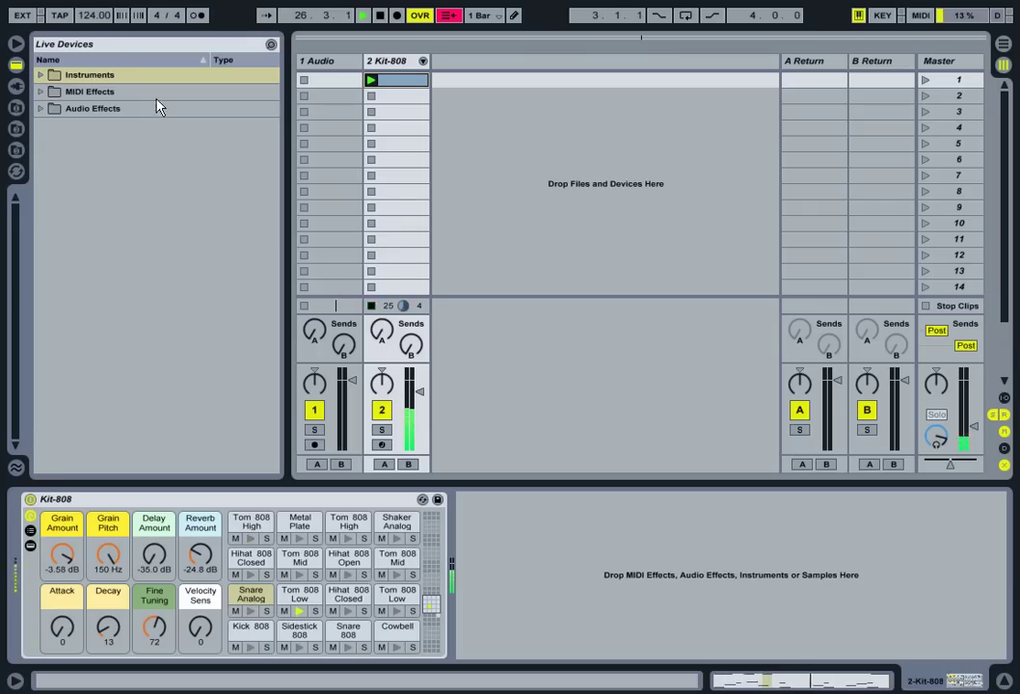
click(40, 76)
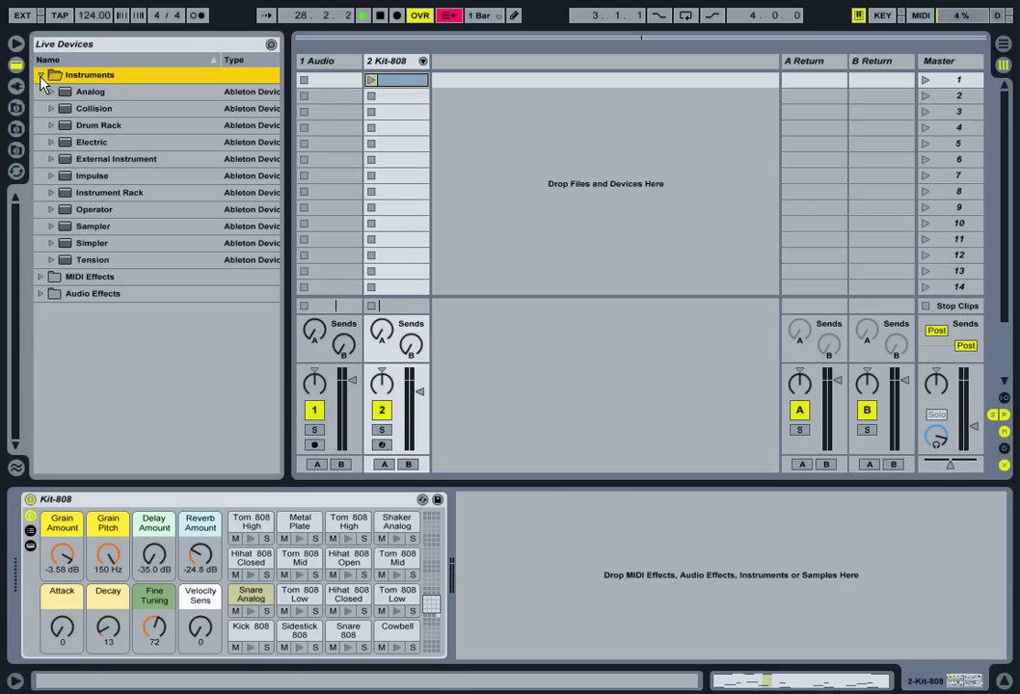
click(52, 93)
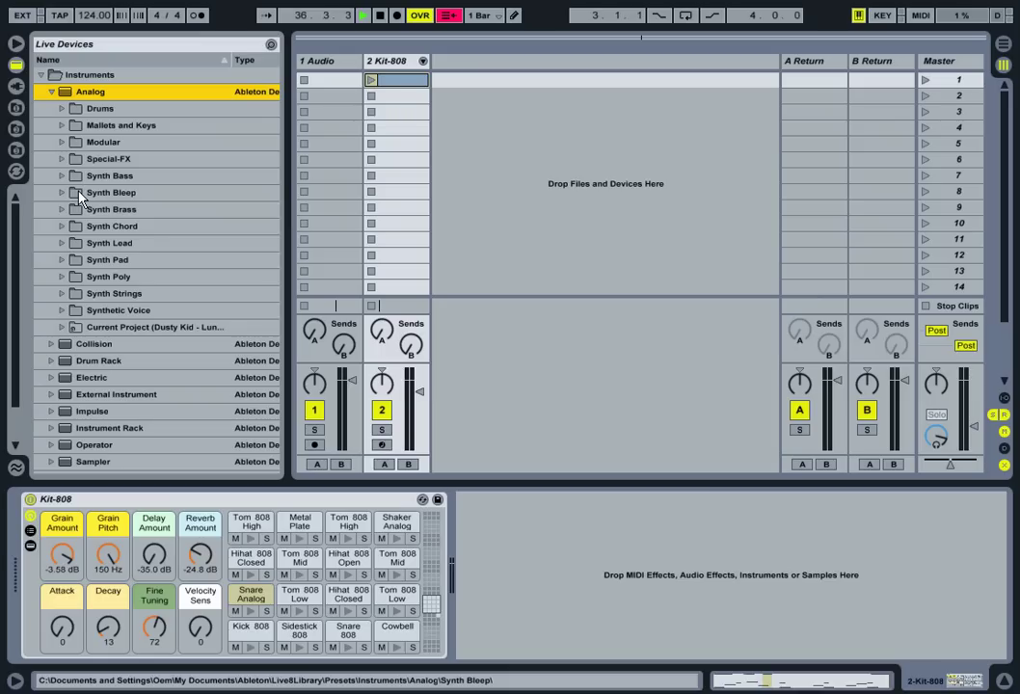
click(64, 178)
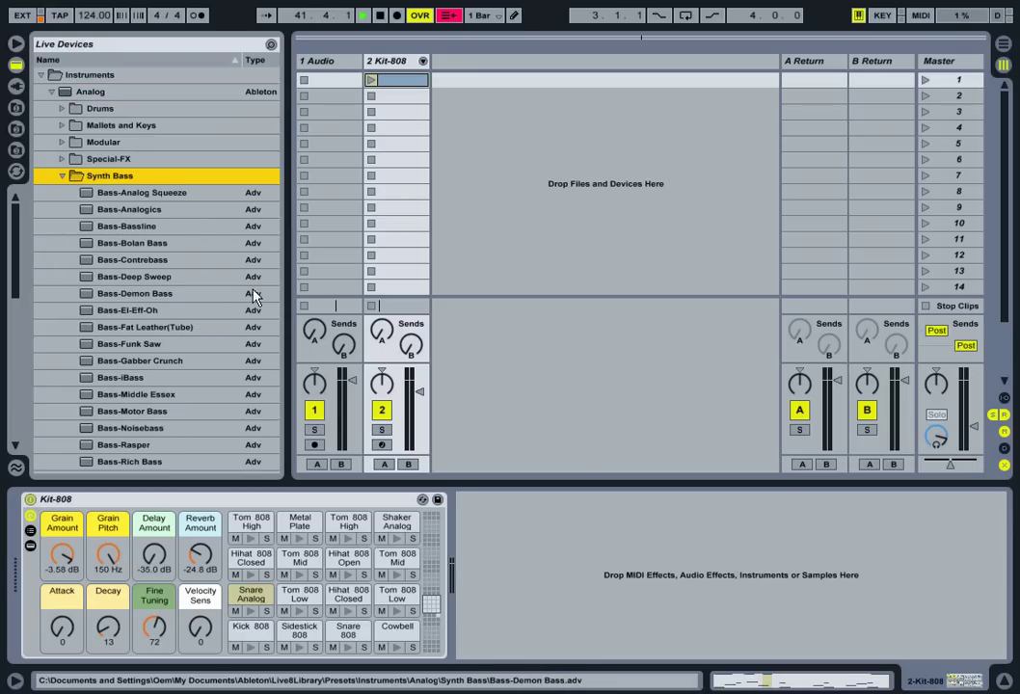
drag(139, 277, 506, 125)
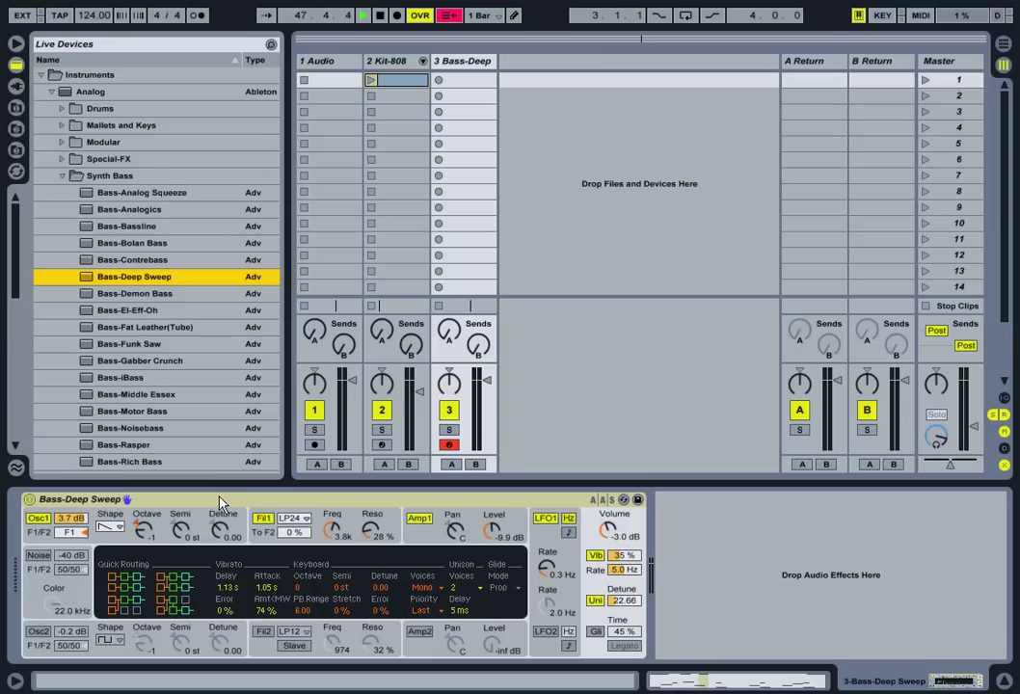
- Group Bass-Deep Sweep into an Instrument Rack and show the rack's macro knobs and chain list
right_click(170, 503)
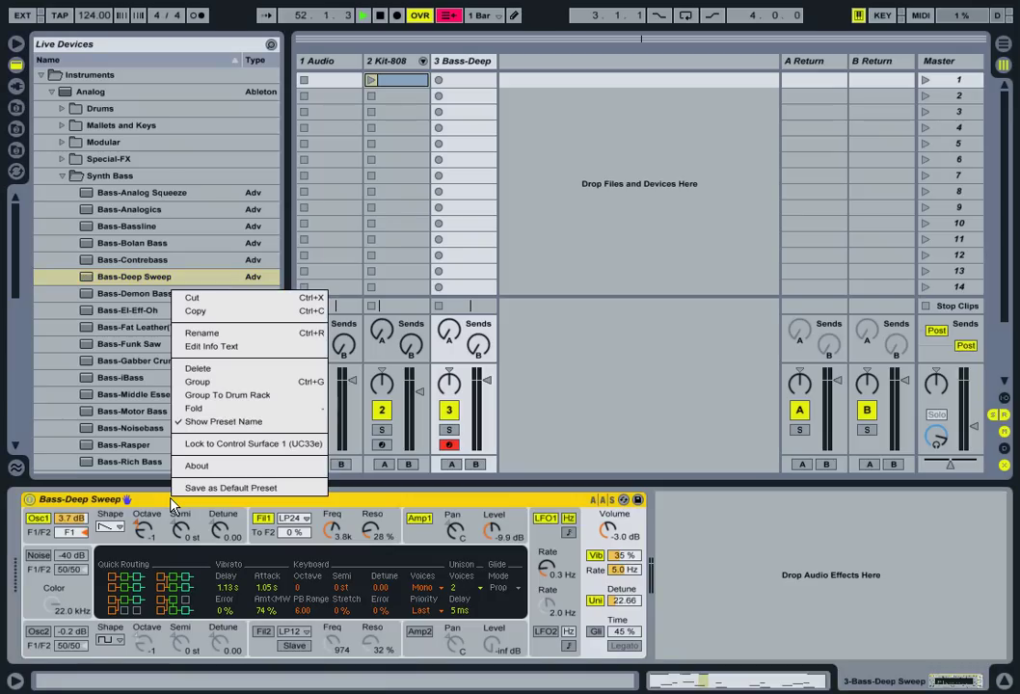
click(201, 383)
click(29, 517)
click(29, 531)
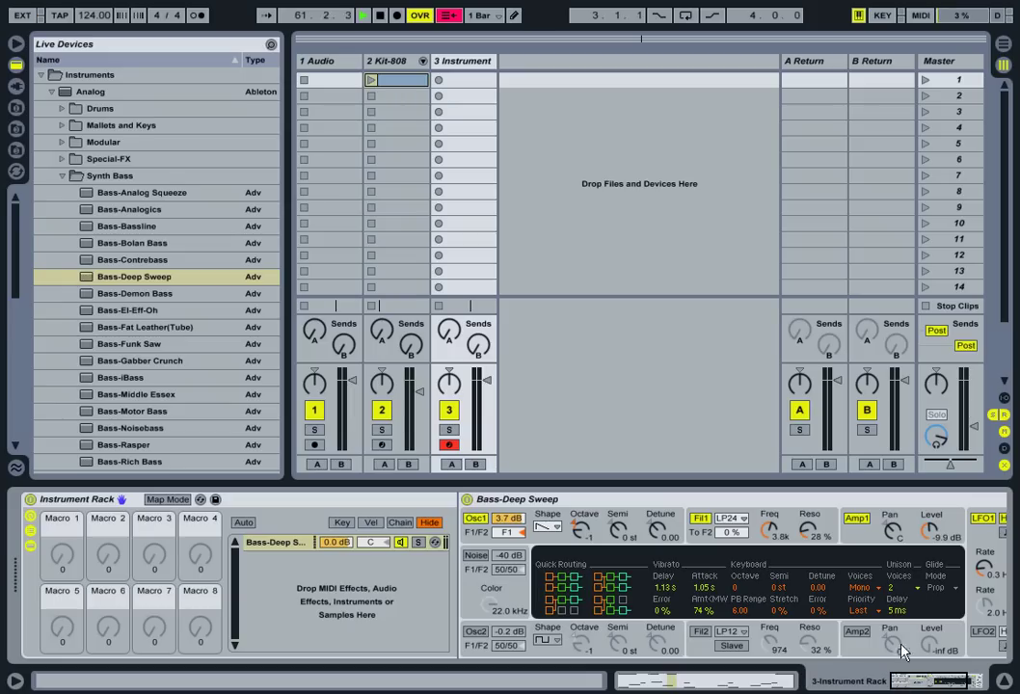
- Insert the Bach 16th arpeggiator before Bass-Deep Sweep, lower track 3 to -17 dB, and enable Hold
click(40, 76)
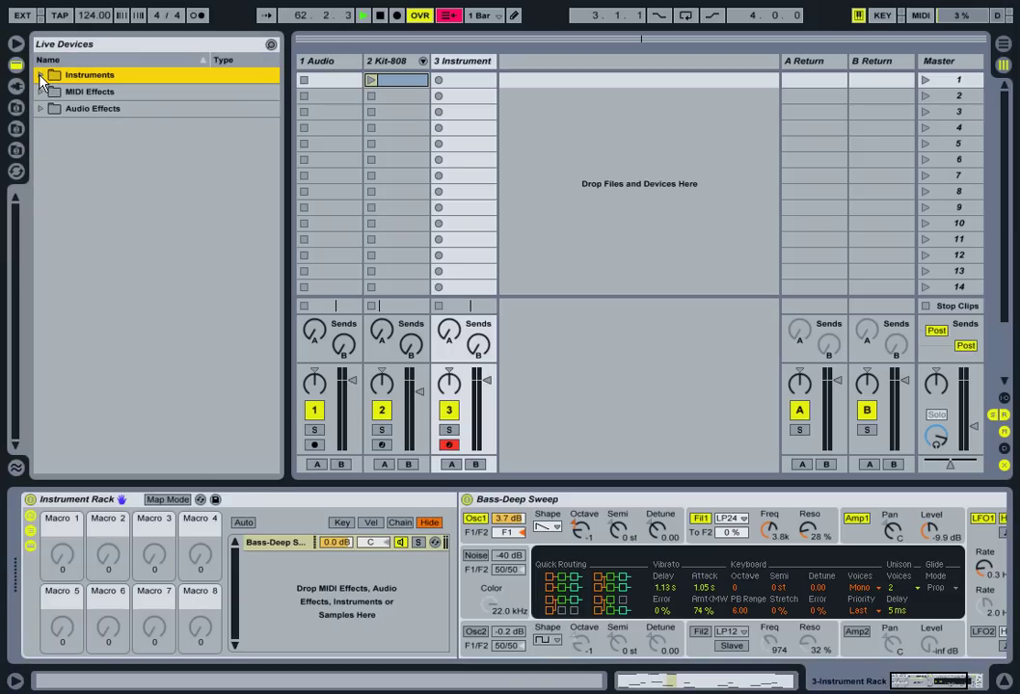
click(39, 91)
click(51, 108)
drag(79, 127, 392, 587)
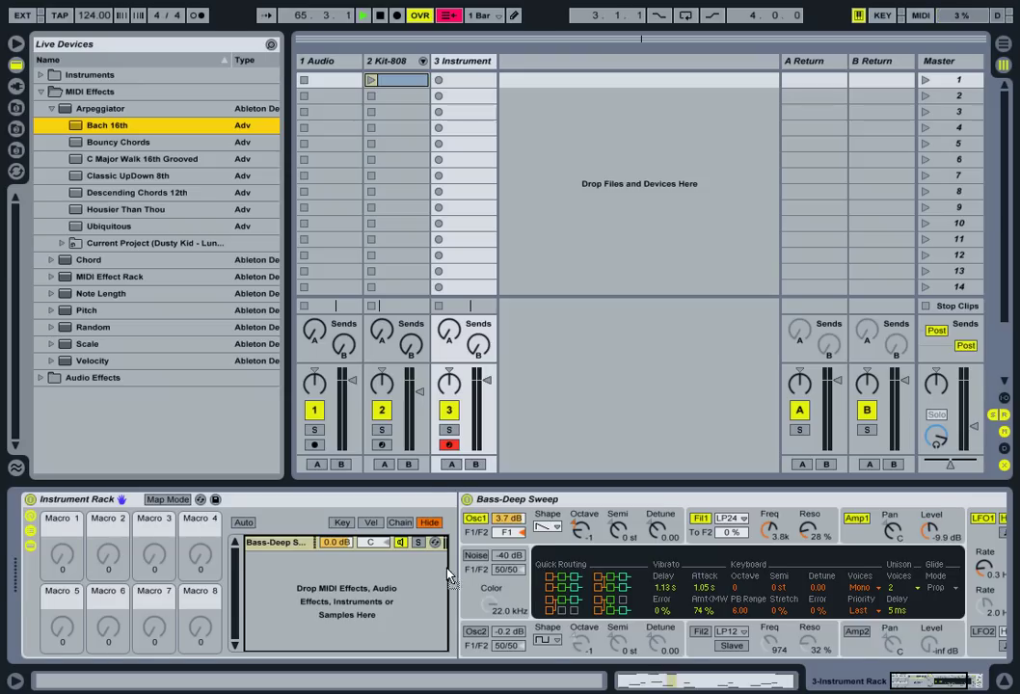
mouse_move(456, 569)
mouse_down()
mouse_move(472, 565)
mouse_move(463, 563)
mouse_up()
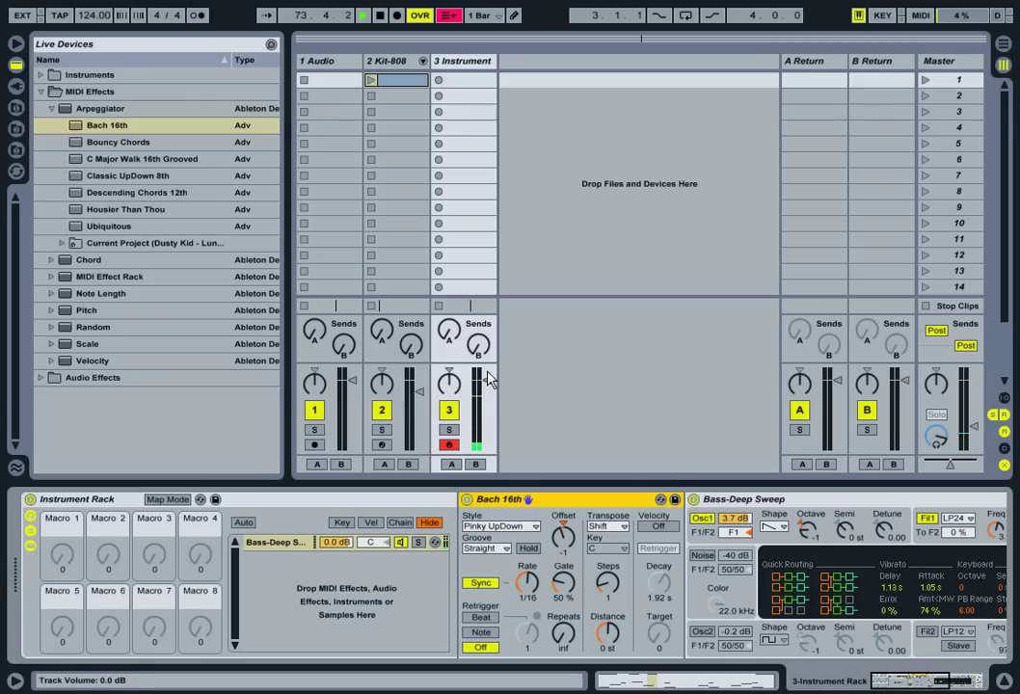
drag(488, 378, 488, 412)
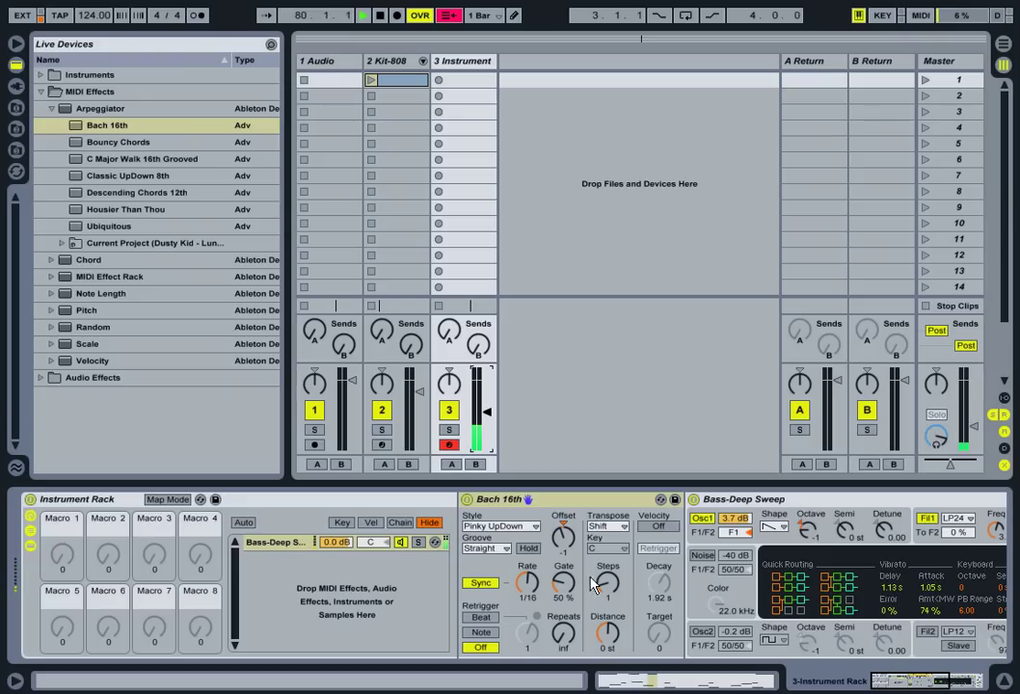
click(528, 548)
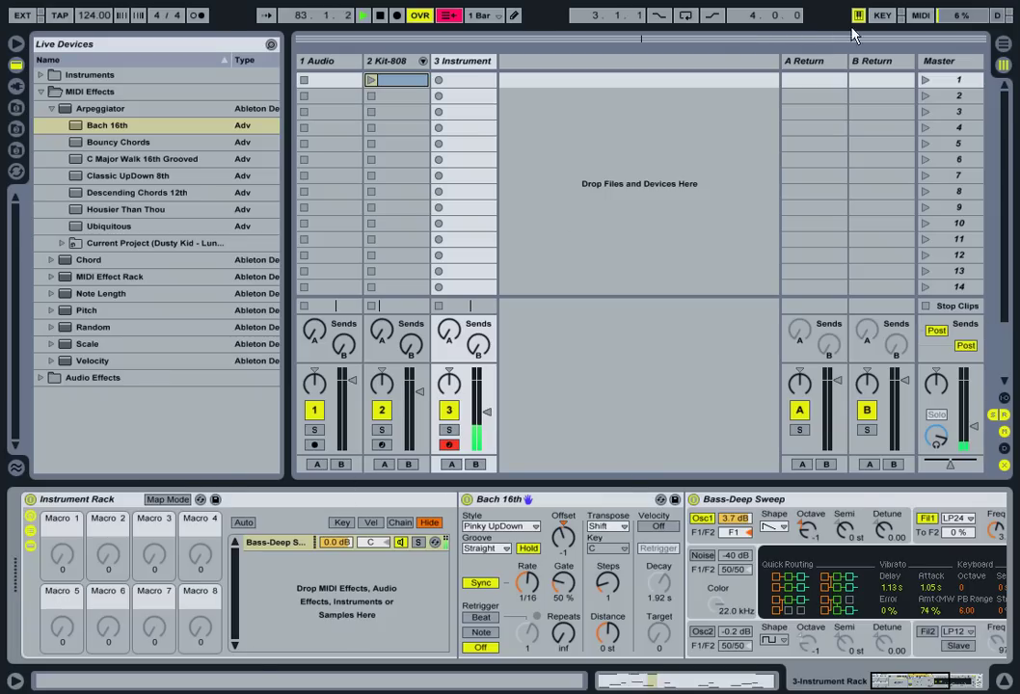
- MIDI-map rack Macros 1–4 to controller CC 13 and Macros 5–8 to CC 12
click(921, 15)
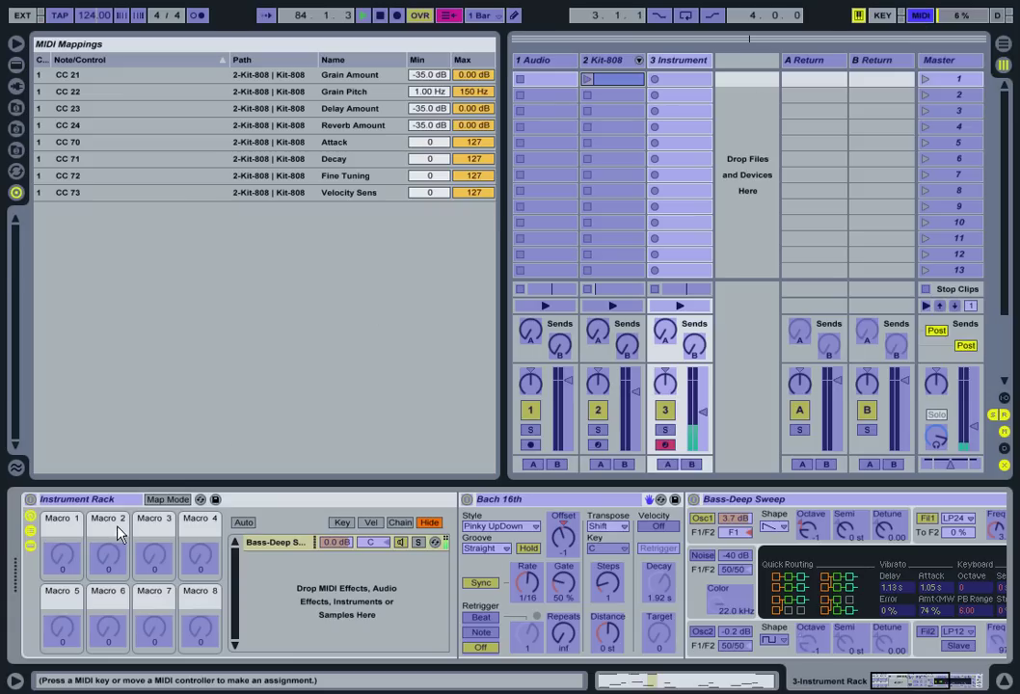
click(61, 556)
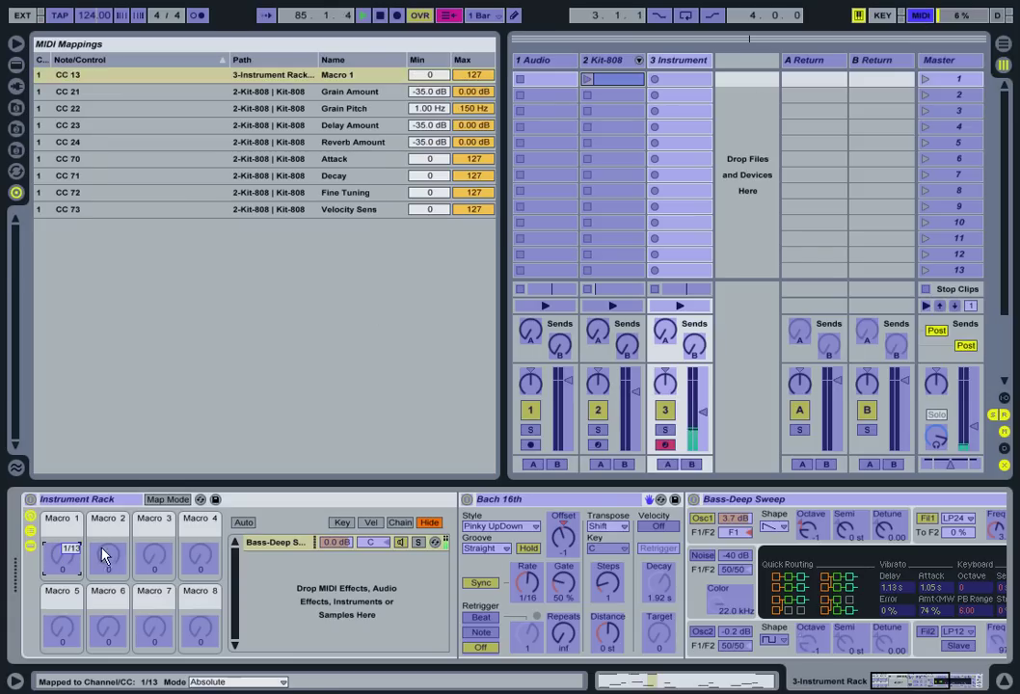
click(106, 556)
click(152, 556)
click(199, 556)
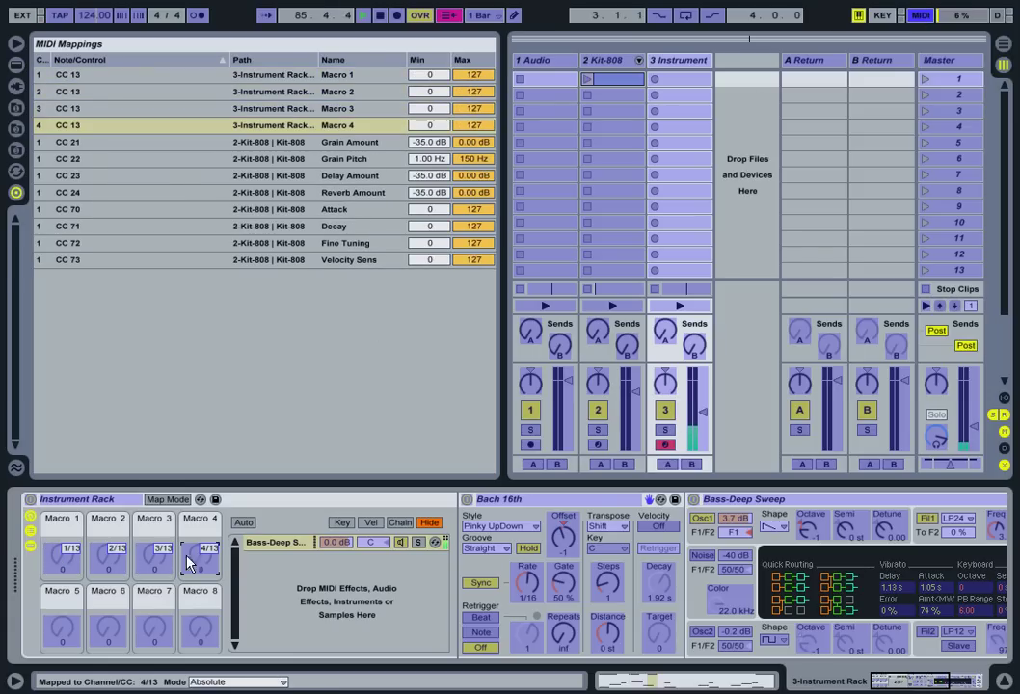
click(62, 628)
click(108, 628)
click(154, 628)
click(197, 631)
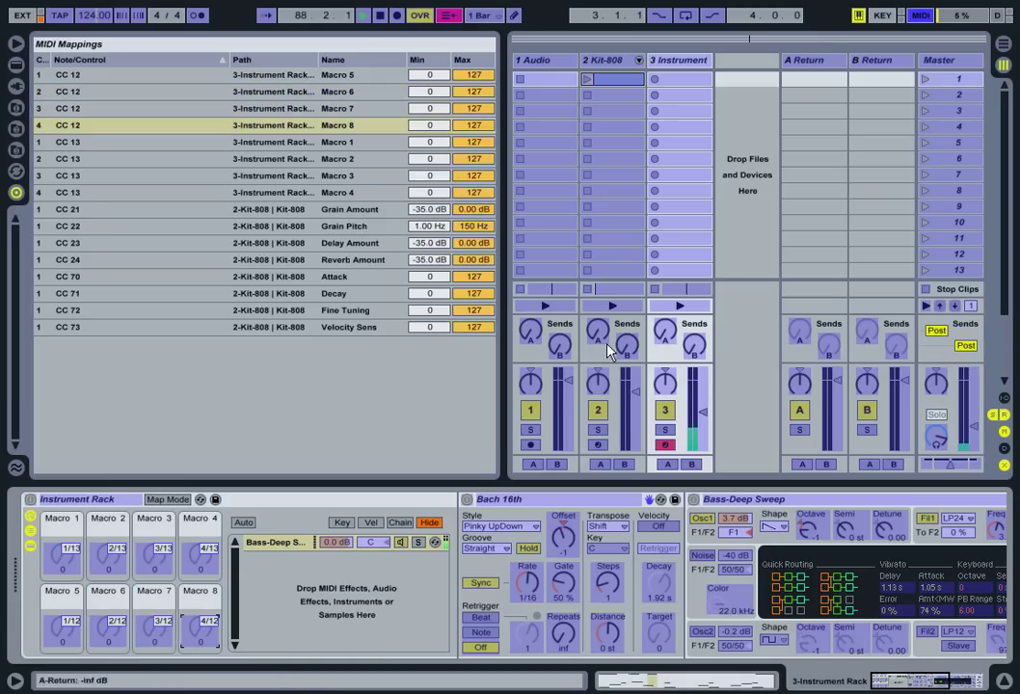
click(916, 18)
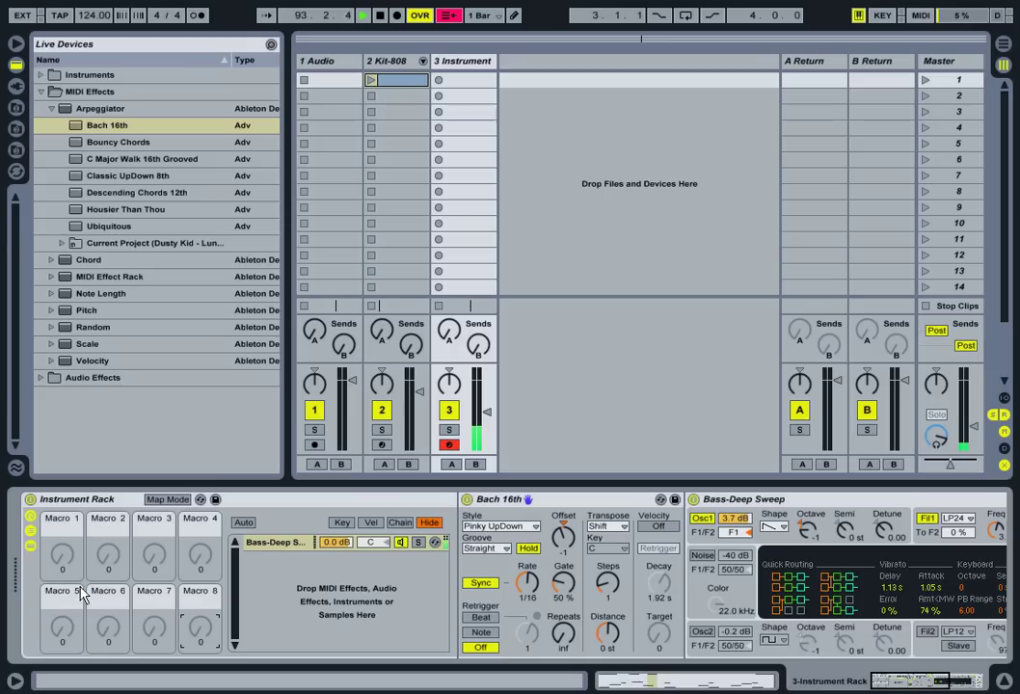
- Add the Limiter's Push preset to the end of track 3's device chain after the Instrument Rack
drag(940, 686, 961, 686)
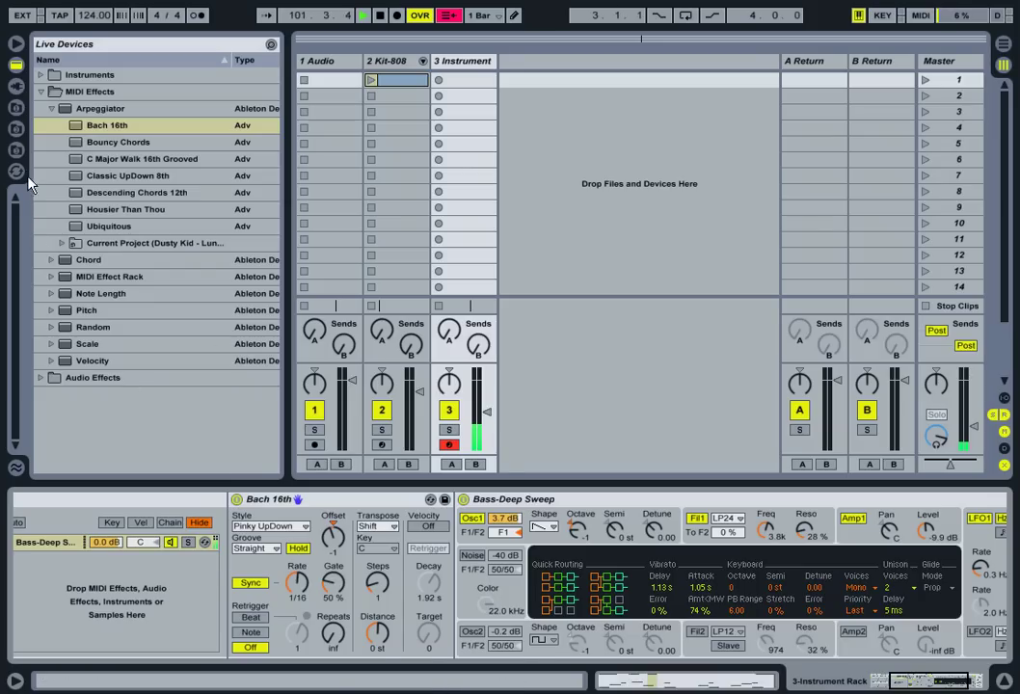
click(39, 93)
click(40, 109)
scroll(71, 204, down, 3)
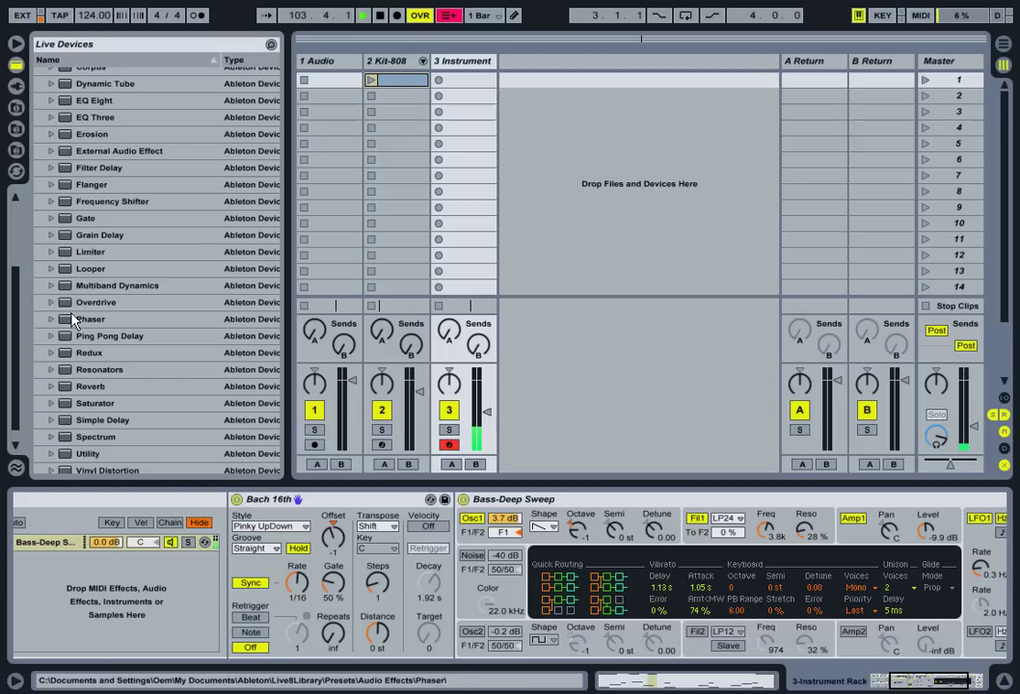
click(52, 254)
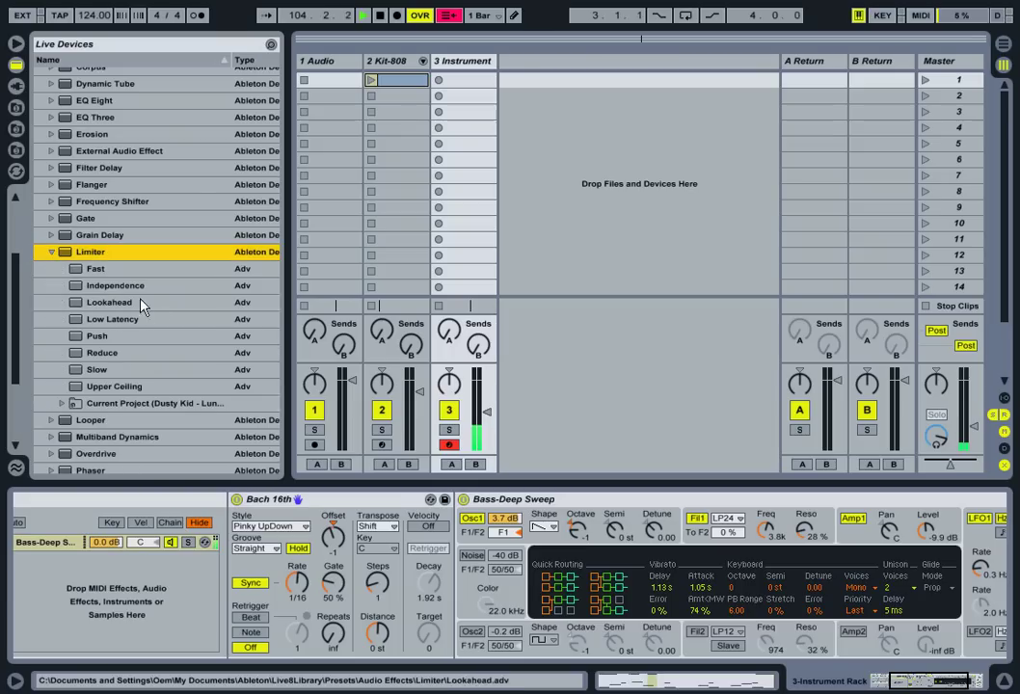
click(92, 338)
drag(91, 344, 969, 545)
mouse_move(896, 550)
mouse_down()
mouse_move(894, 539)
mouse_move(989, 547)
mouse_move(979, 573)
mouse_move(884, 547)
mouse_up()
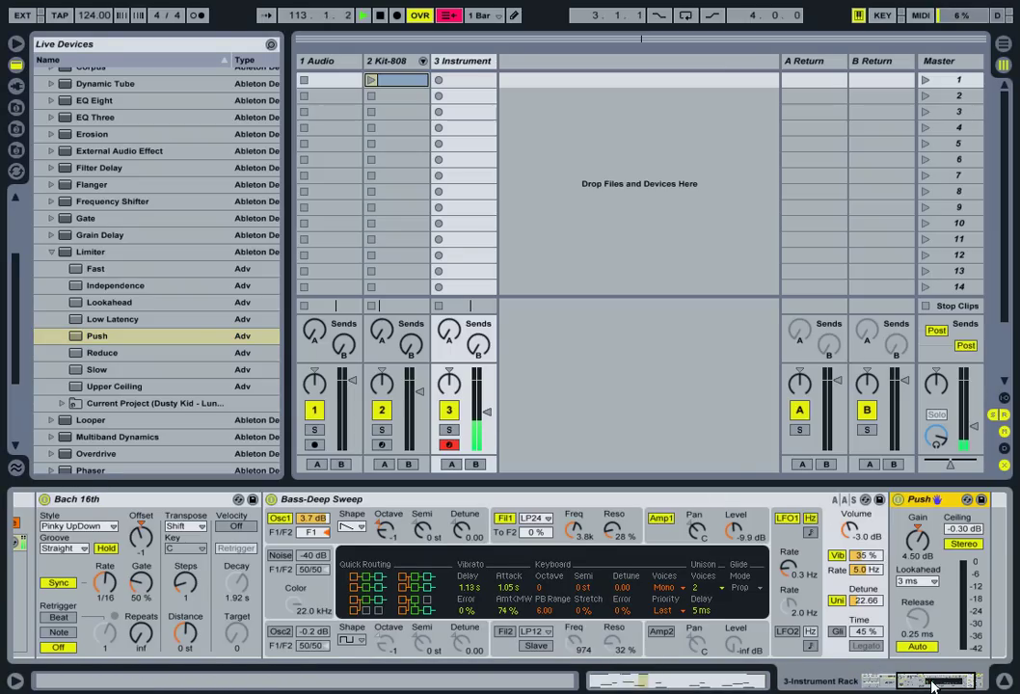
drag(931, 686, 912, 686)
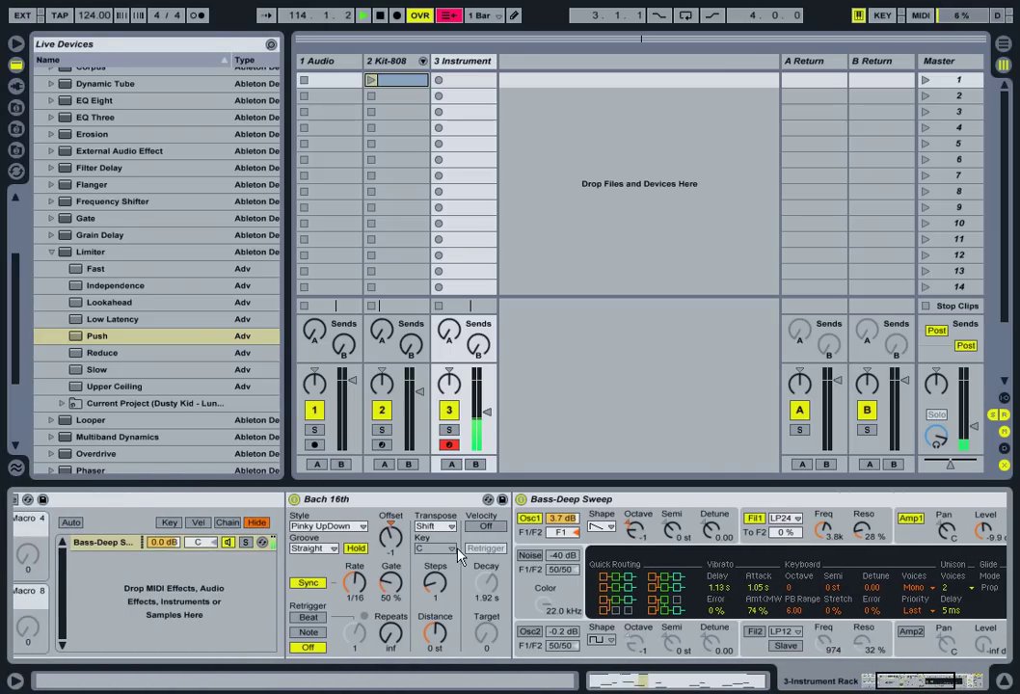
drag(964, 690, 802, 667)
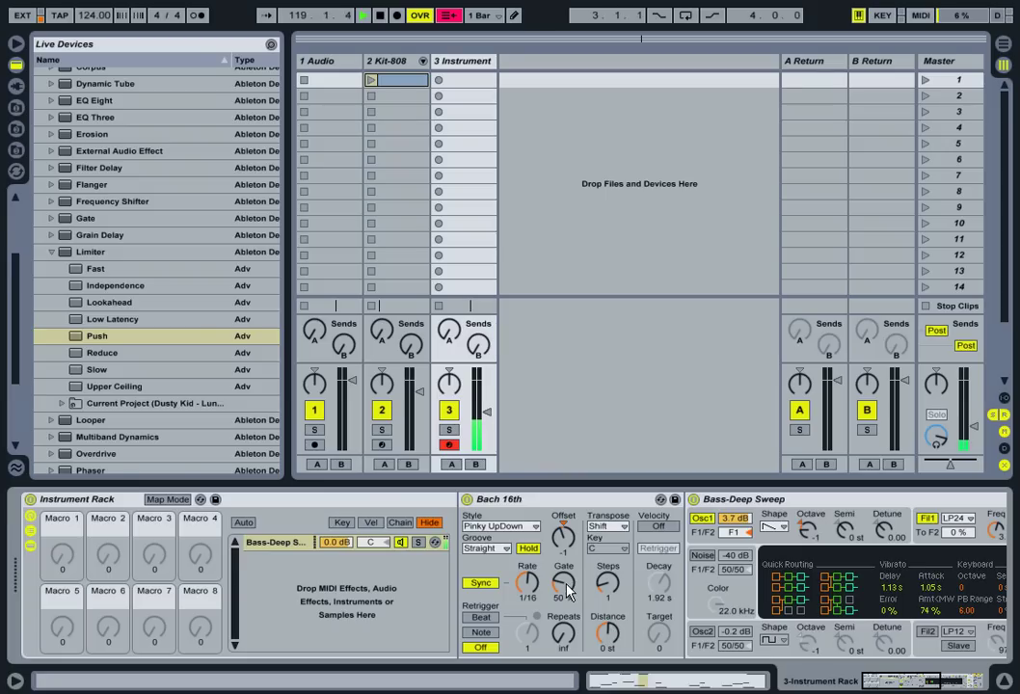
- Map the arpeggiator's Gate, Transpose Steps and Transpose Distance to Macros 1, 2 and 3
right_click(560, 581)
click(595, 480)
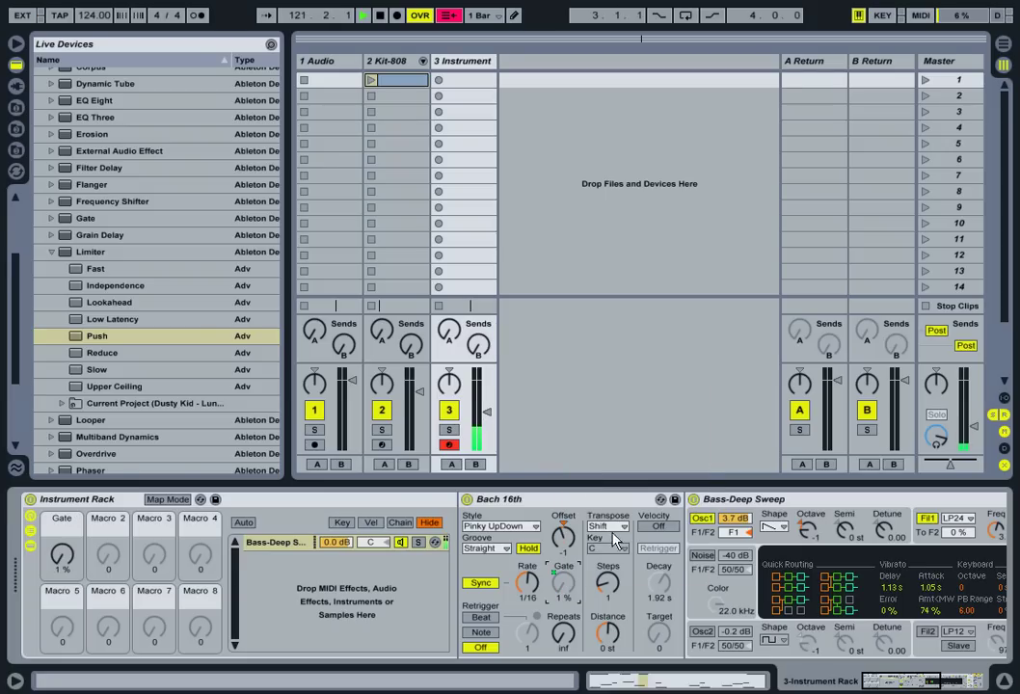
right_click(607, 583)
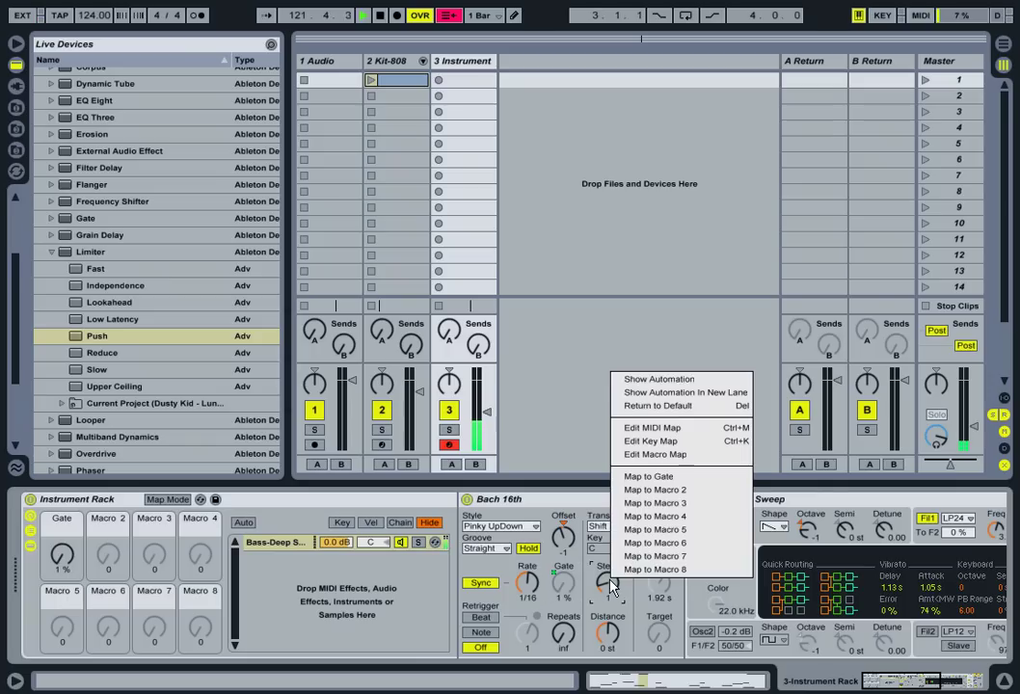
click(628, 490)
right_click(607, 633)
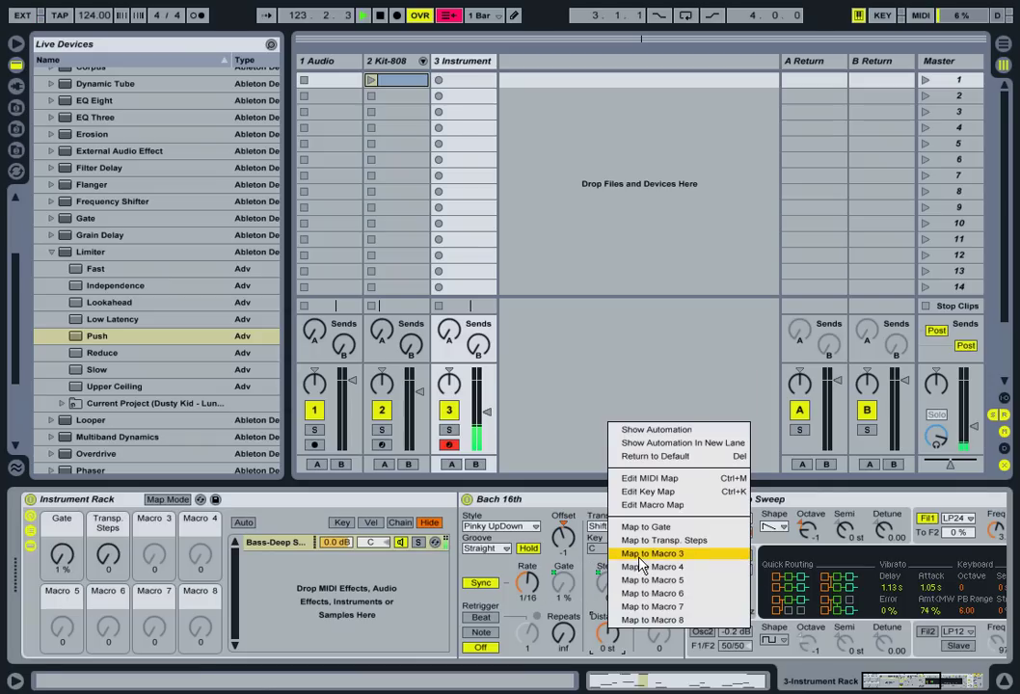
click(650, 551)
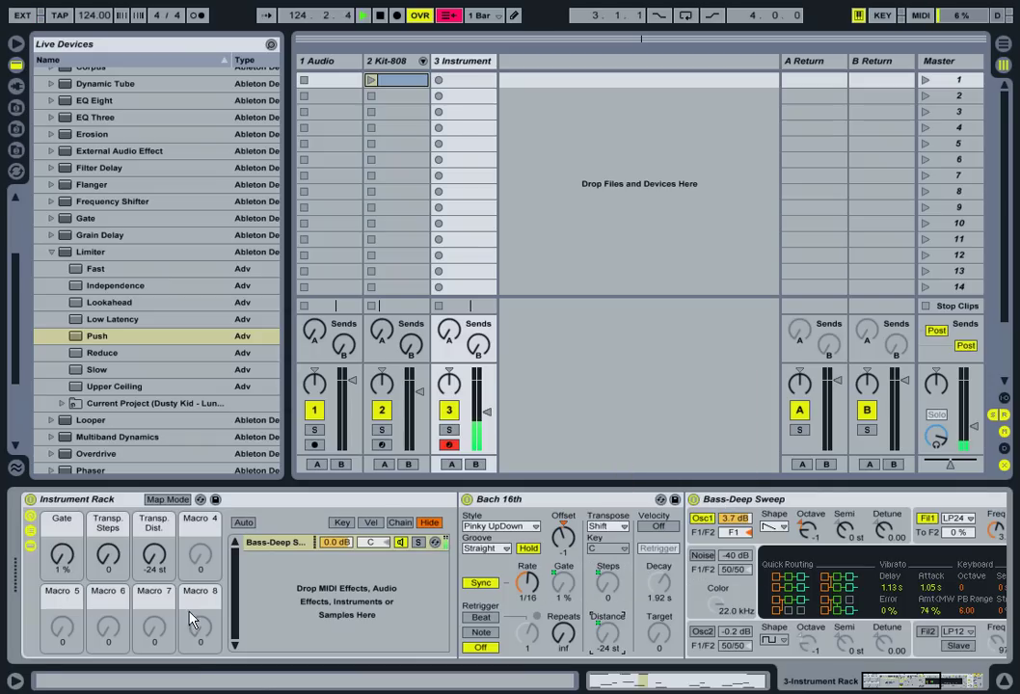
- Turn the macros to set Gate 92 %, transpose steps 1 and distance +1 st
drag(62, 554, 53, 451)
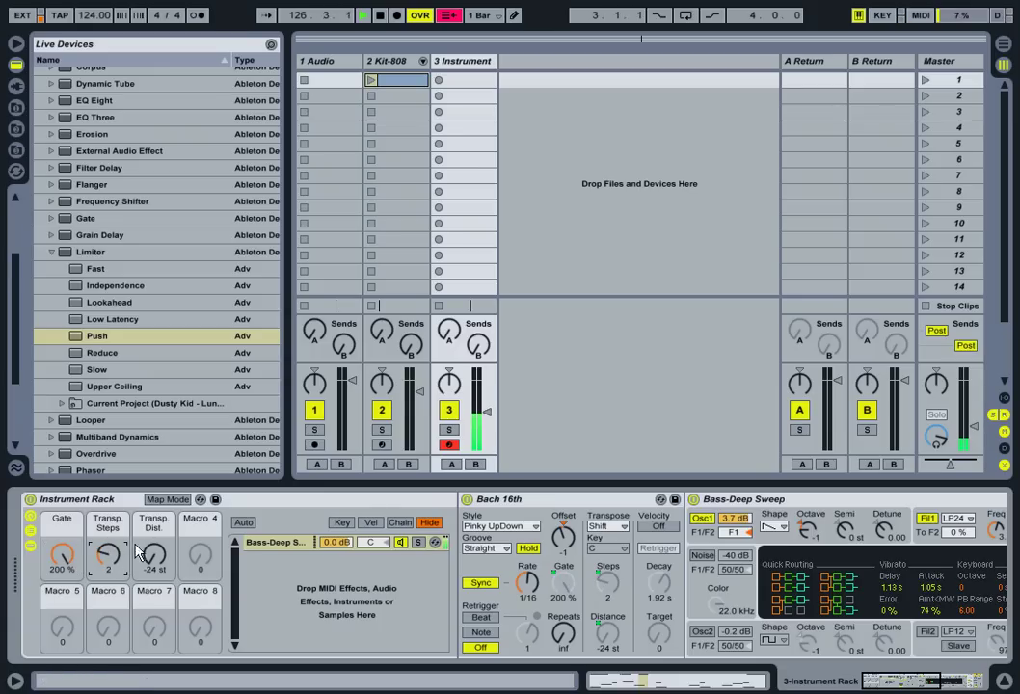
drag(108, 554, 108, 545)
click(154, 555)
mouse_move(123, 462)
mouse_down()
mouse_move(125, 453)
mouse_move(127, 462)
mouse_up()
drag(94, 572, 95, 462)
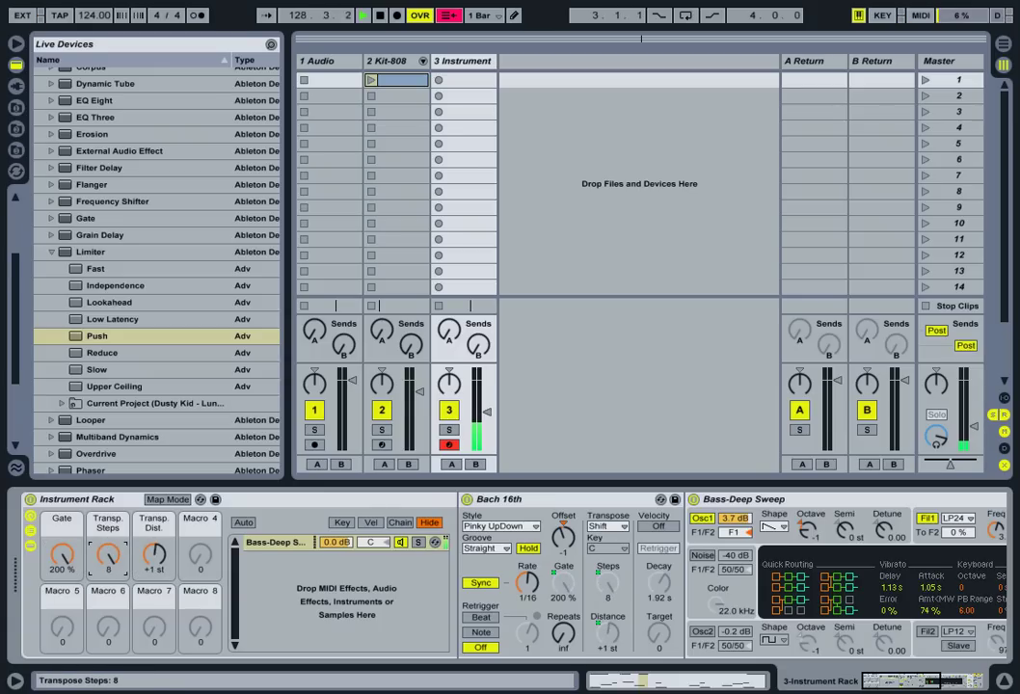
drag(108, 554, 107, 565)
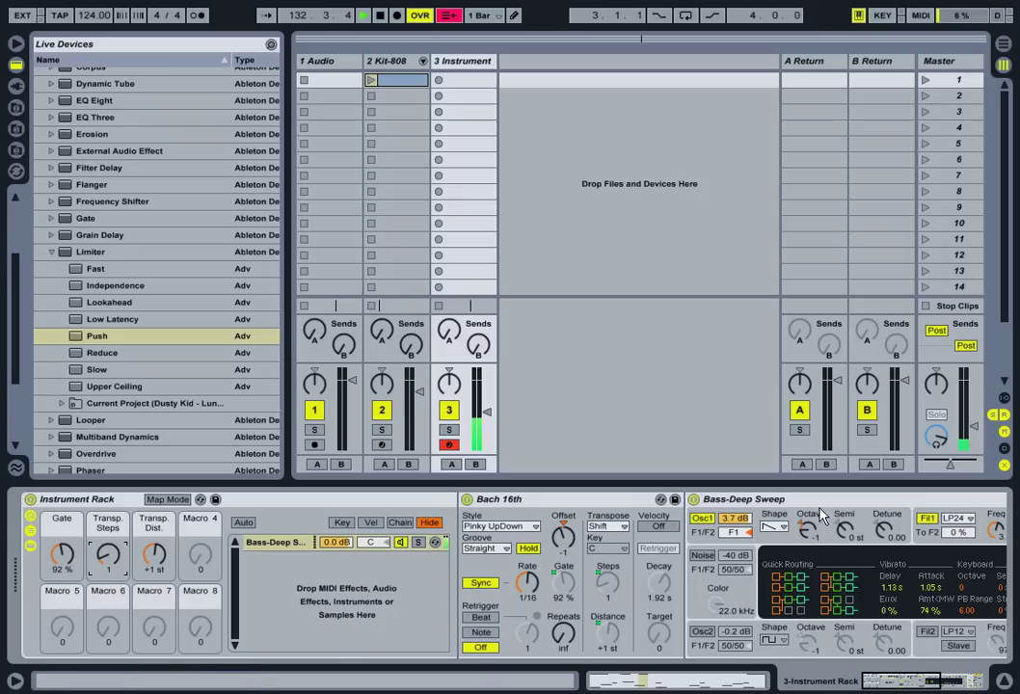
- Display the Operator synth's Fil1 filter envelope
click(986, 512)
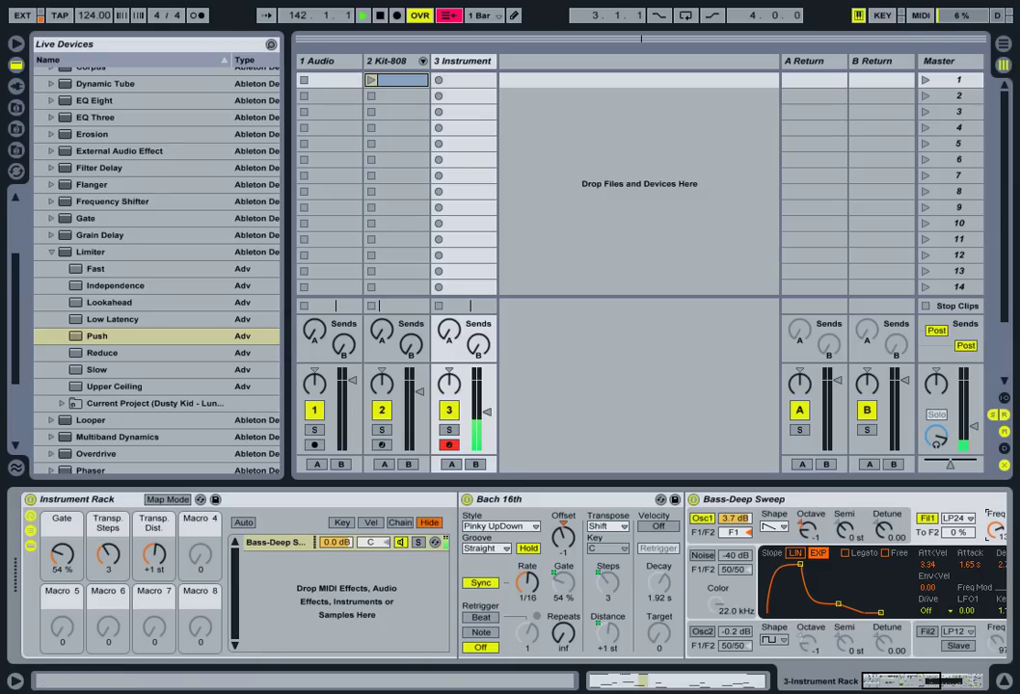
- Cap the Transp. Steps macro's mapping range at a maximum of 3 in the rack's Map Mode
key(ctrl+m)
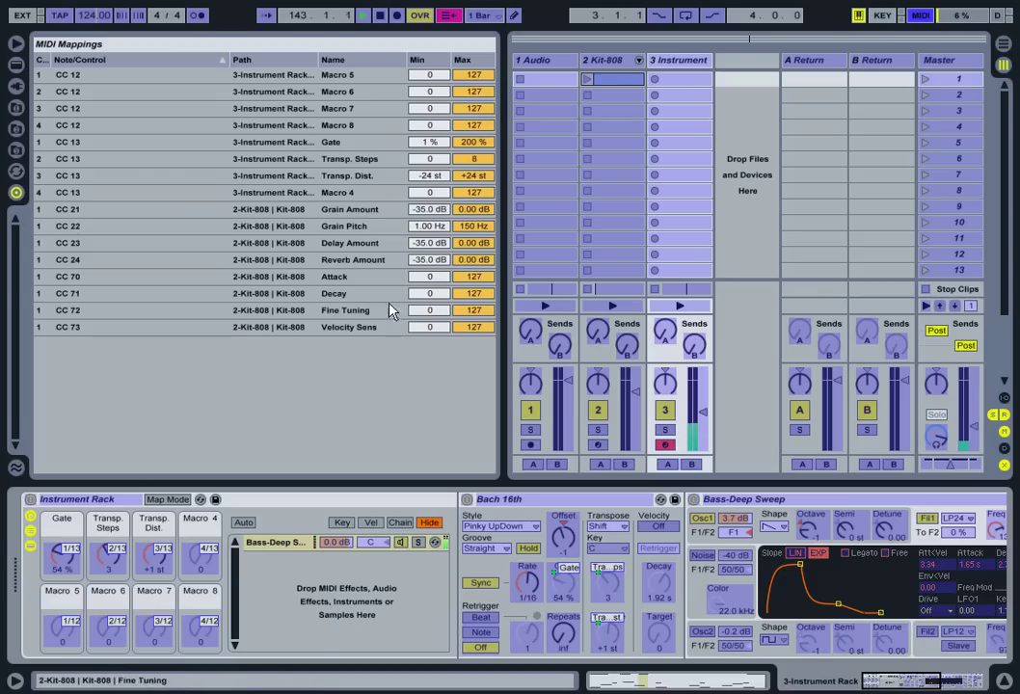
click(921, 17)
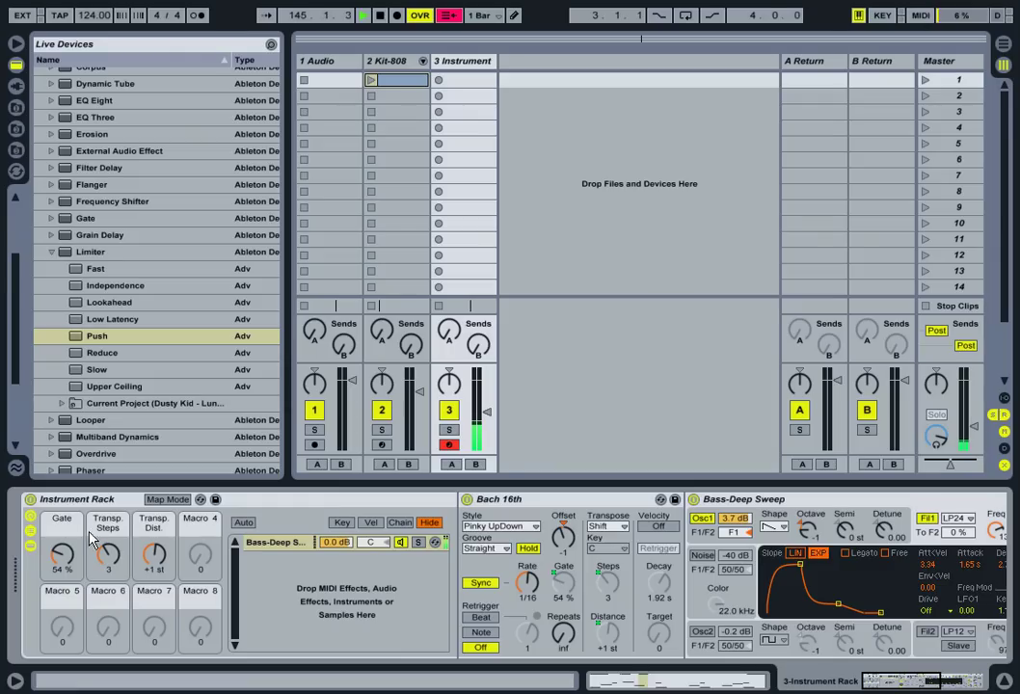
click(165, 500)
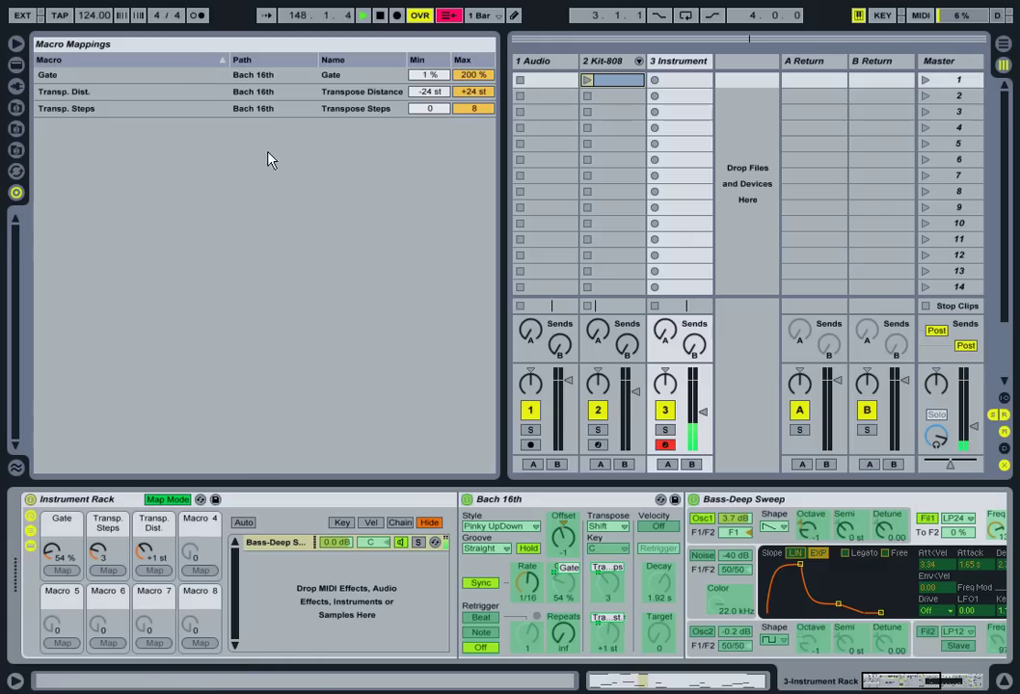
drag(486, 119, 487, 144)
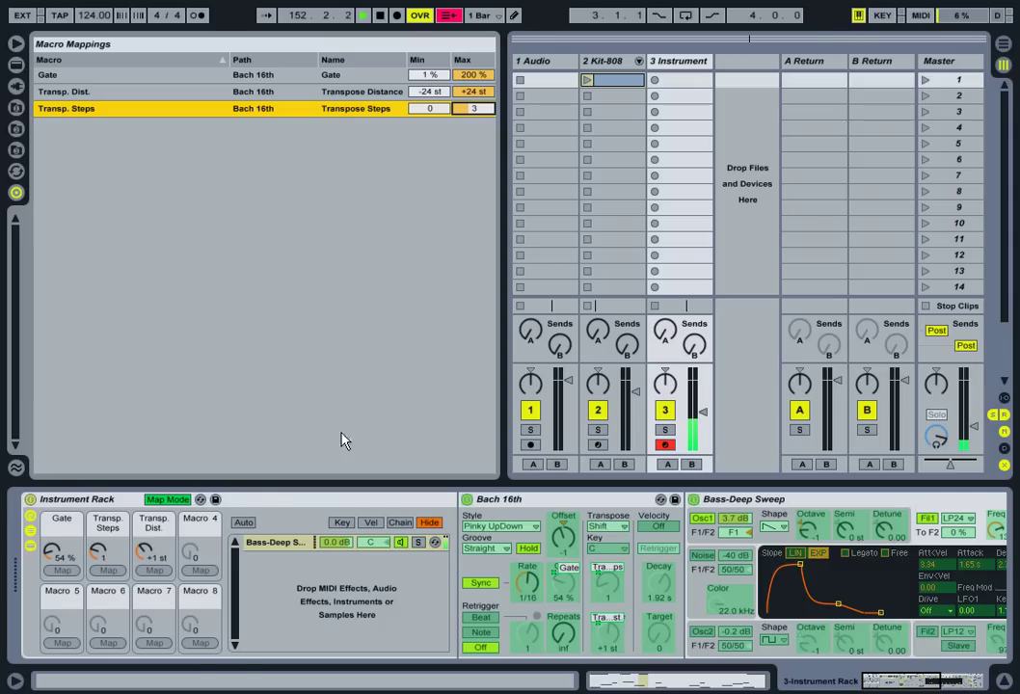
click(167, 499)
- Lower Bass-Deep Sweep's Filter 1 cutoff to 420 Hz and set resonance to 40%
drag(909, 684, 941, 687)
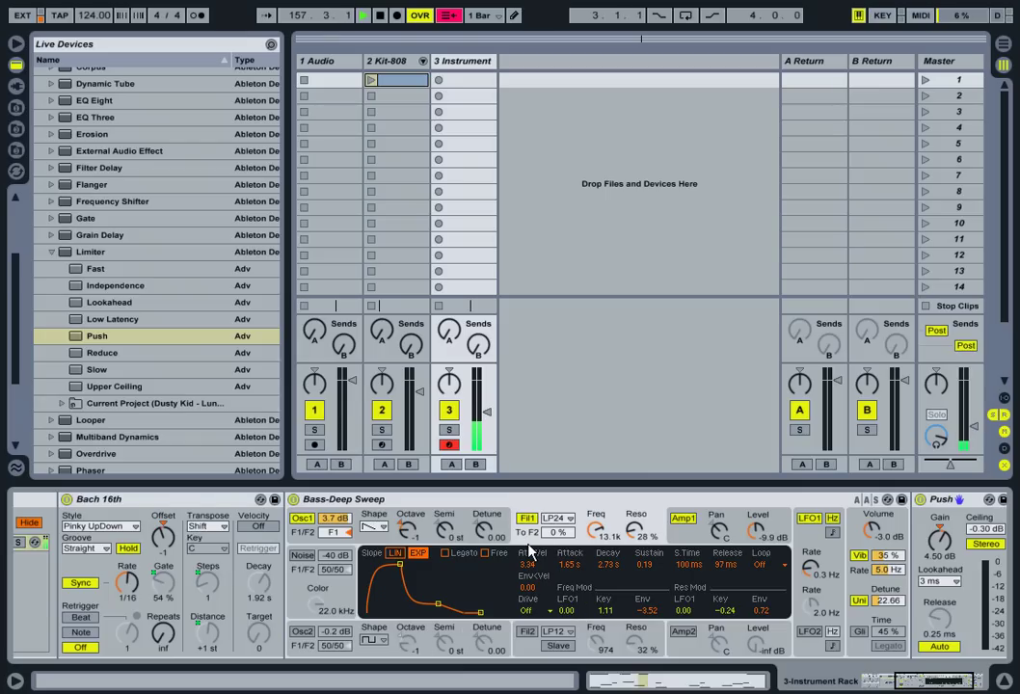
drag(596, 541, 634, 477)
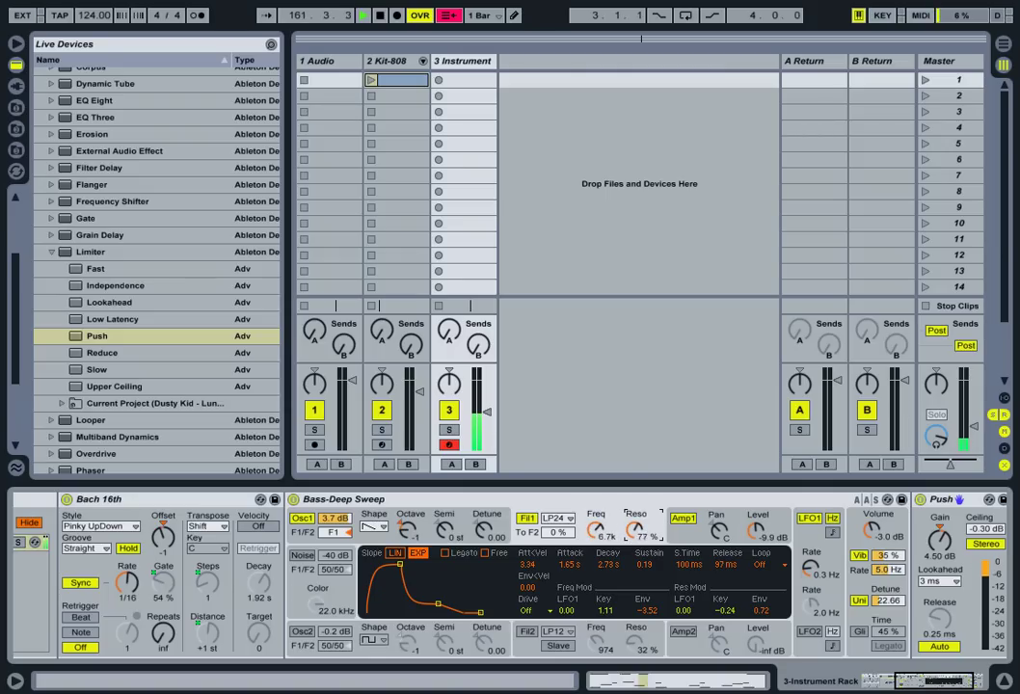
drag(634, 529, 634, 555)
click(596, 529)
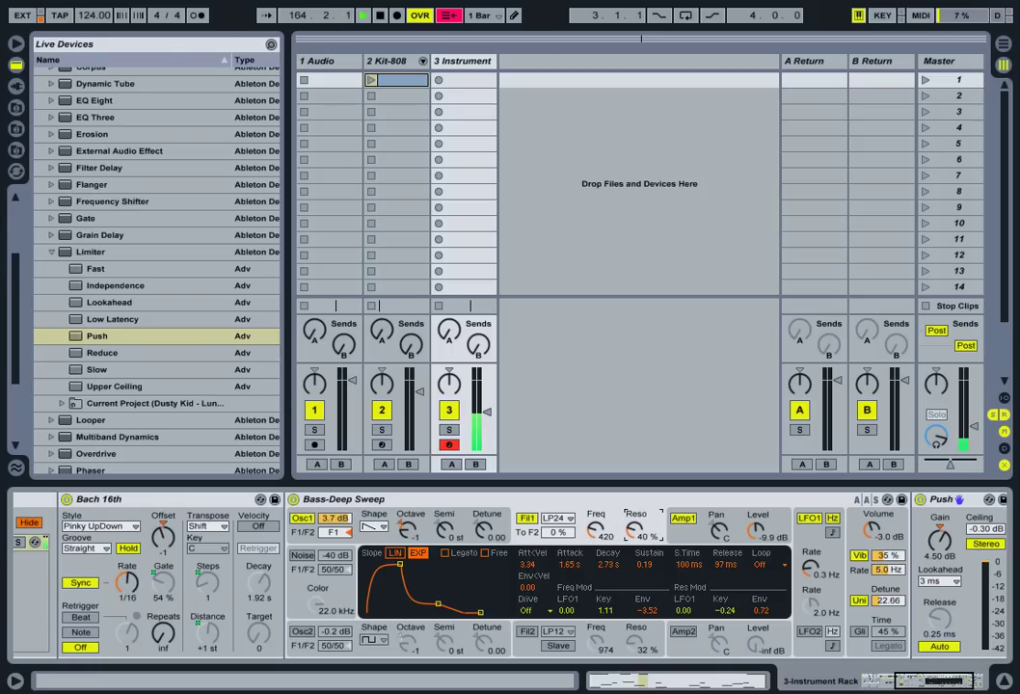
- Map Filter 1 Freq to Macro 5 and Filter 1 Reso to Macro 6
right_click(595, 536)
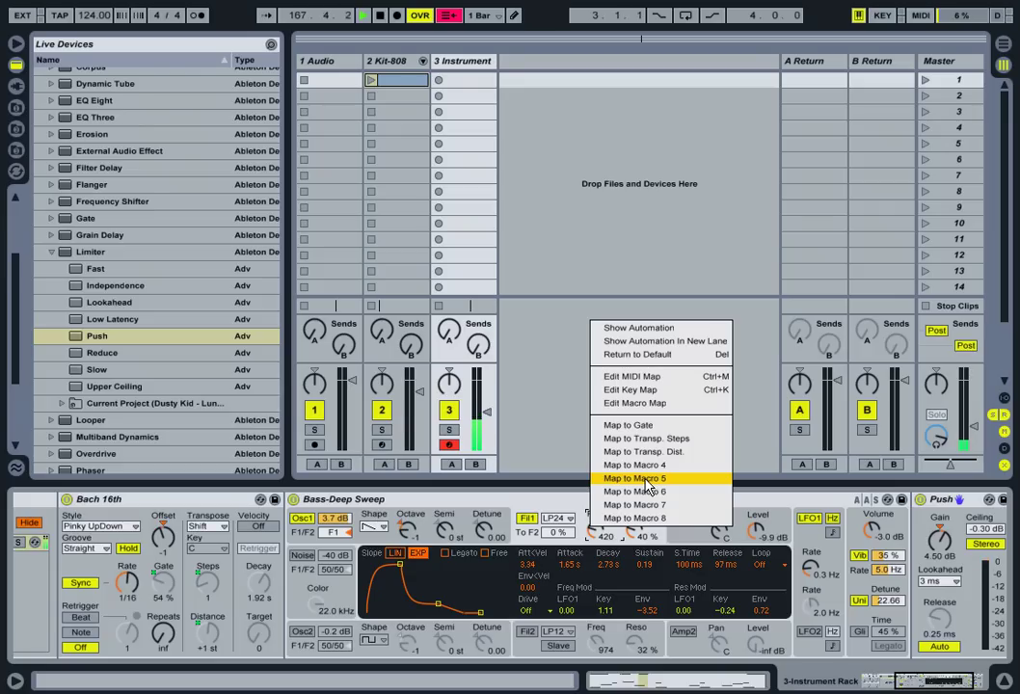
click(646, 482)
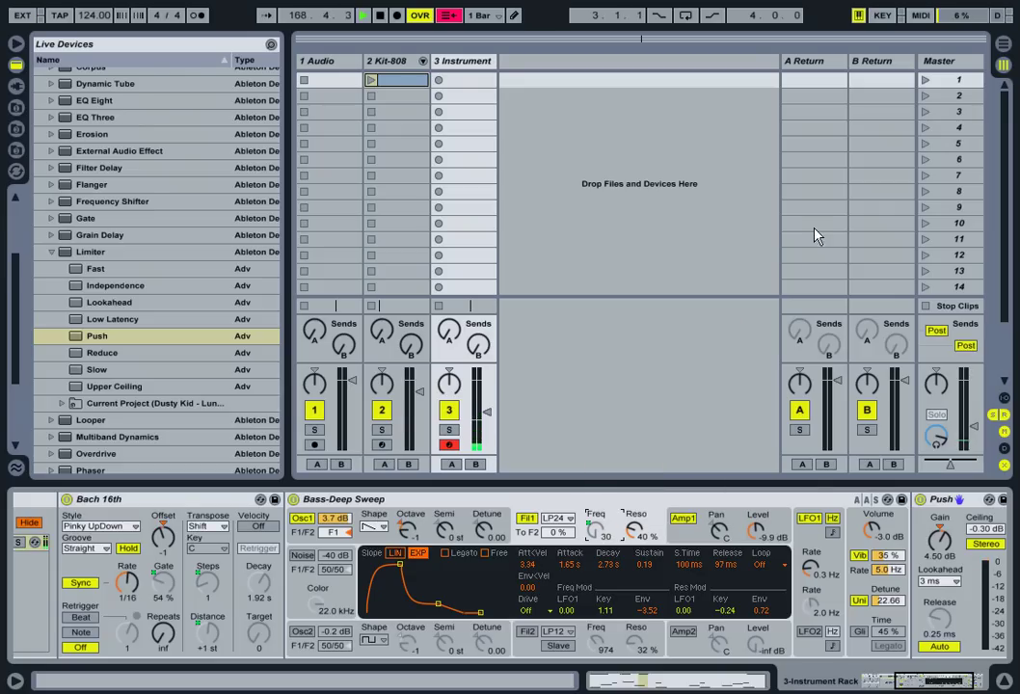
drag(957, 681, 925, 681)
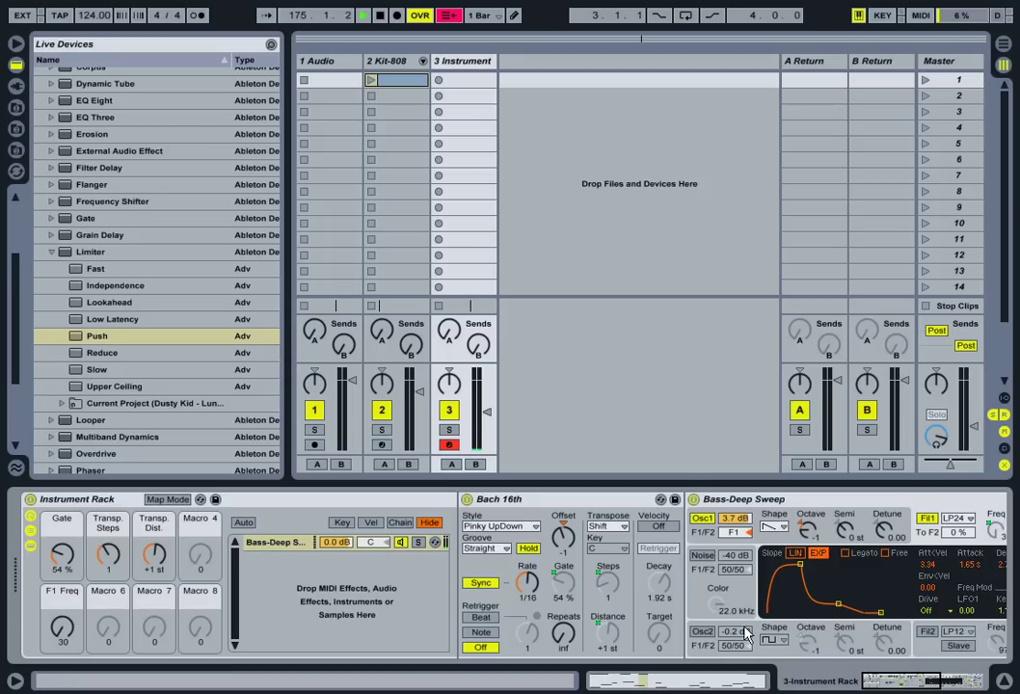
drag(900, 679, 915, 686)
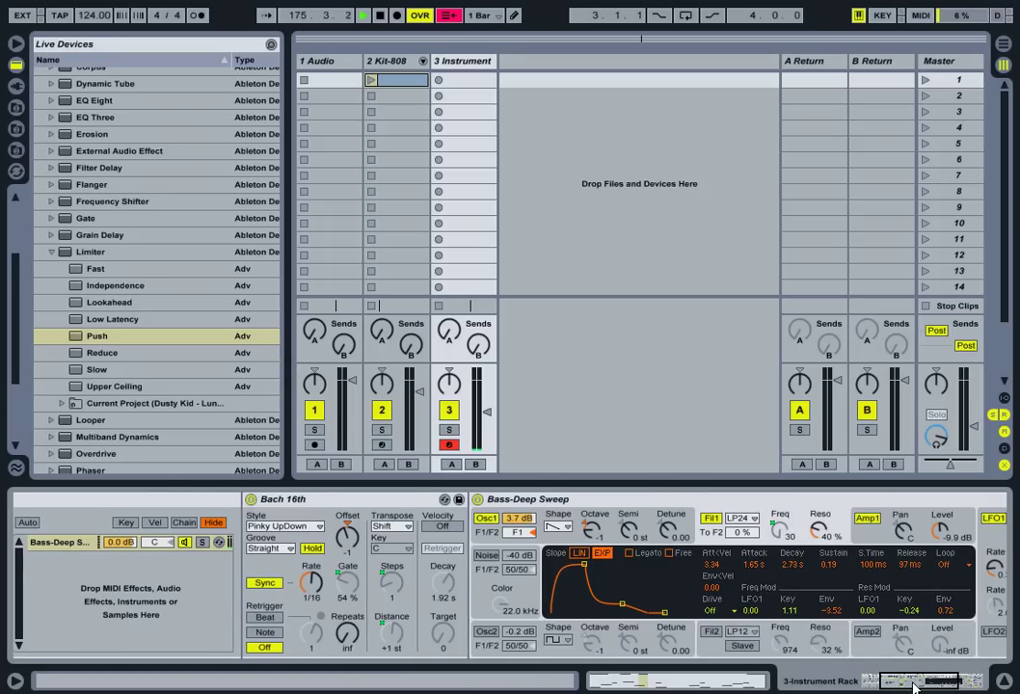
right_click(822, 534)
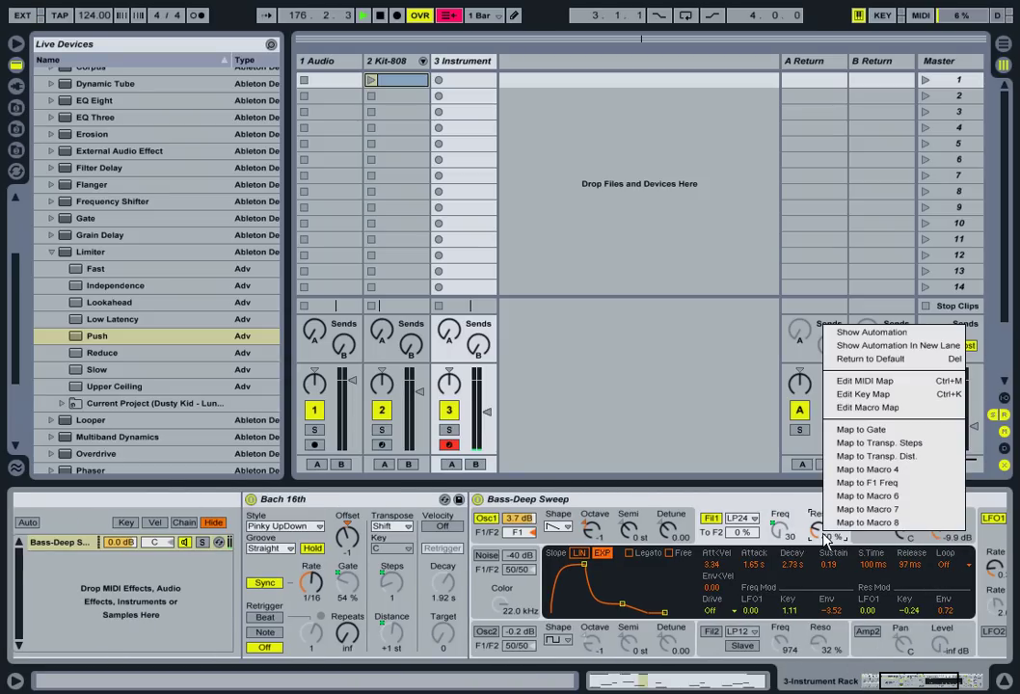
click(860, 484)
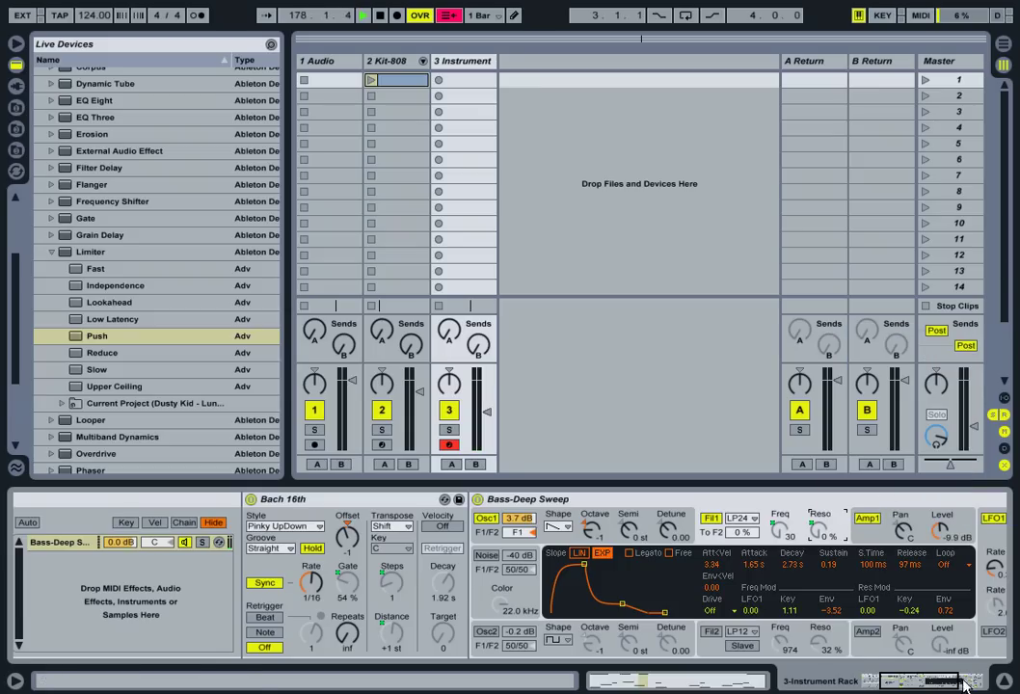
- Test the filter envelope Attack, then map FEG1 Attack to Macro 7
scroll(786, 568, up, 3)
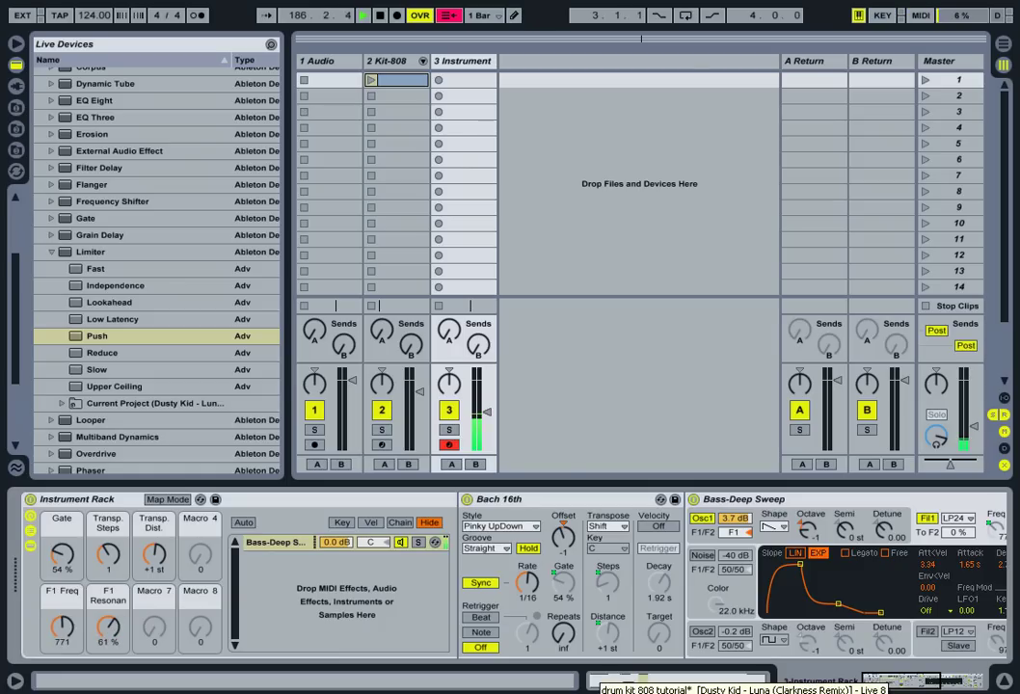
drag(885, 684, 904, 677)
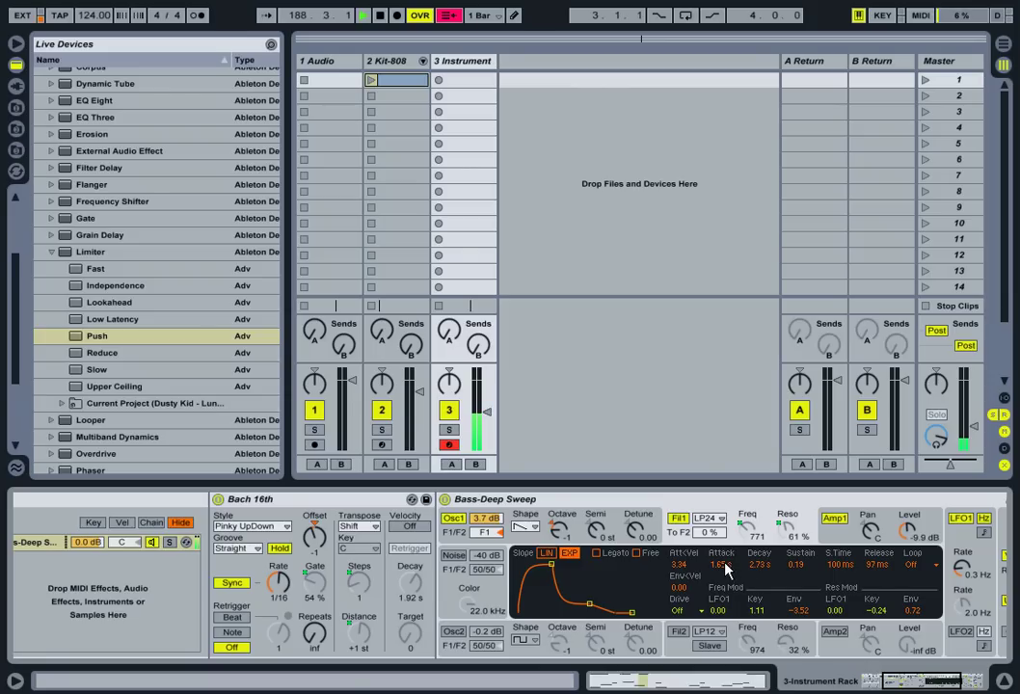
drag(726, 569, 721, 598)
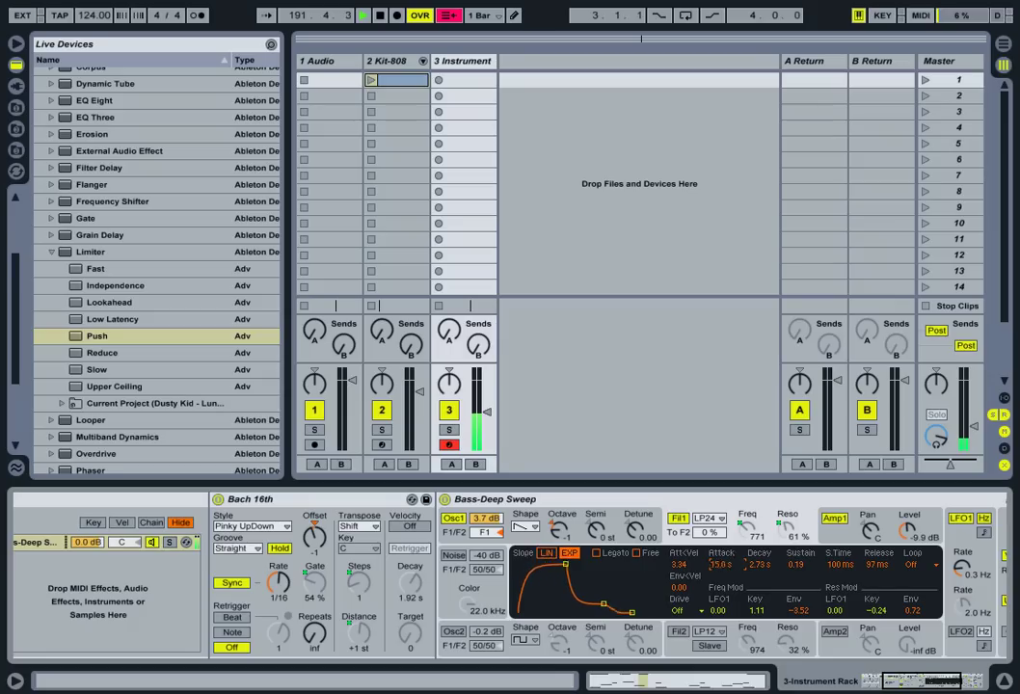
right_click(724, 571)
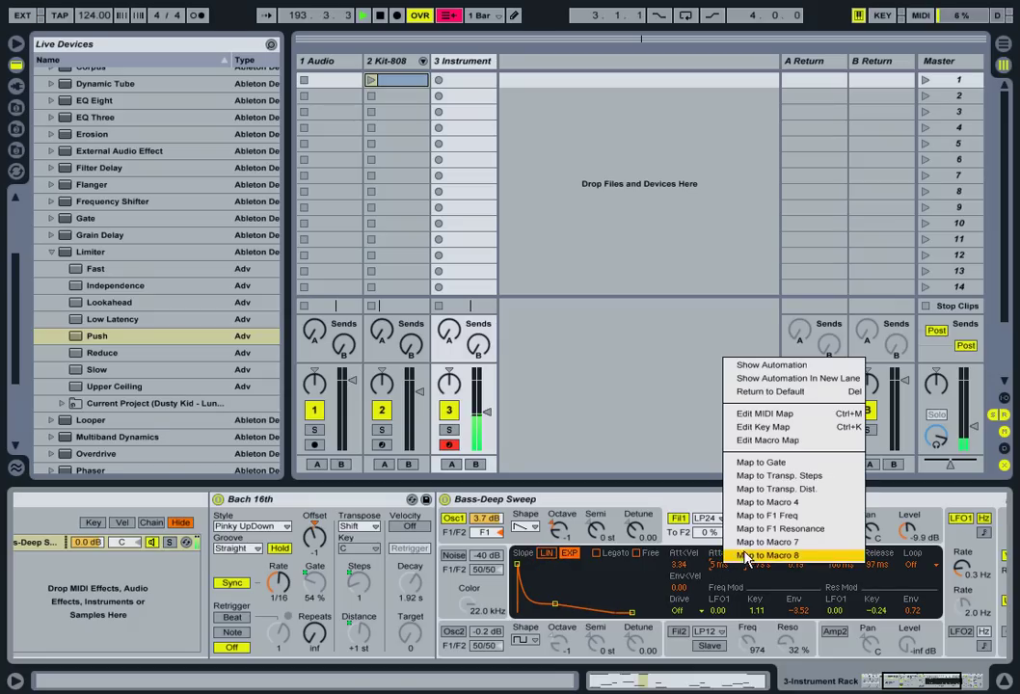
click(766, 542)
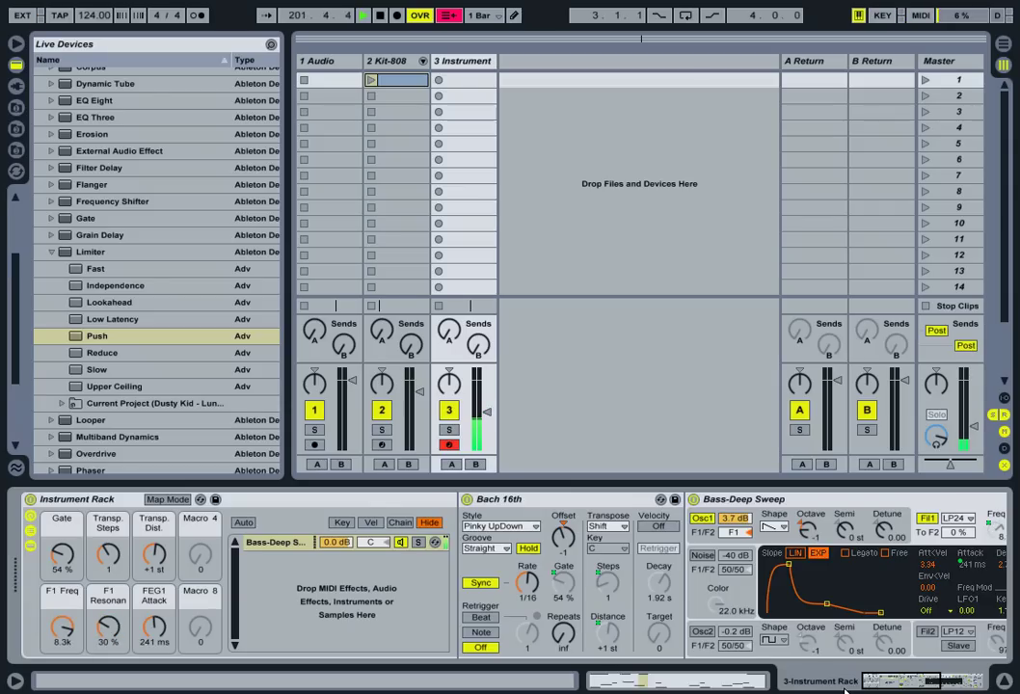
- Leave Map Mode, launch the Kit-808 drum clip, and show the 3 Instrument track's devices
click(168, 500)
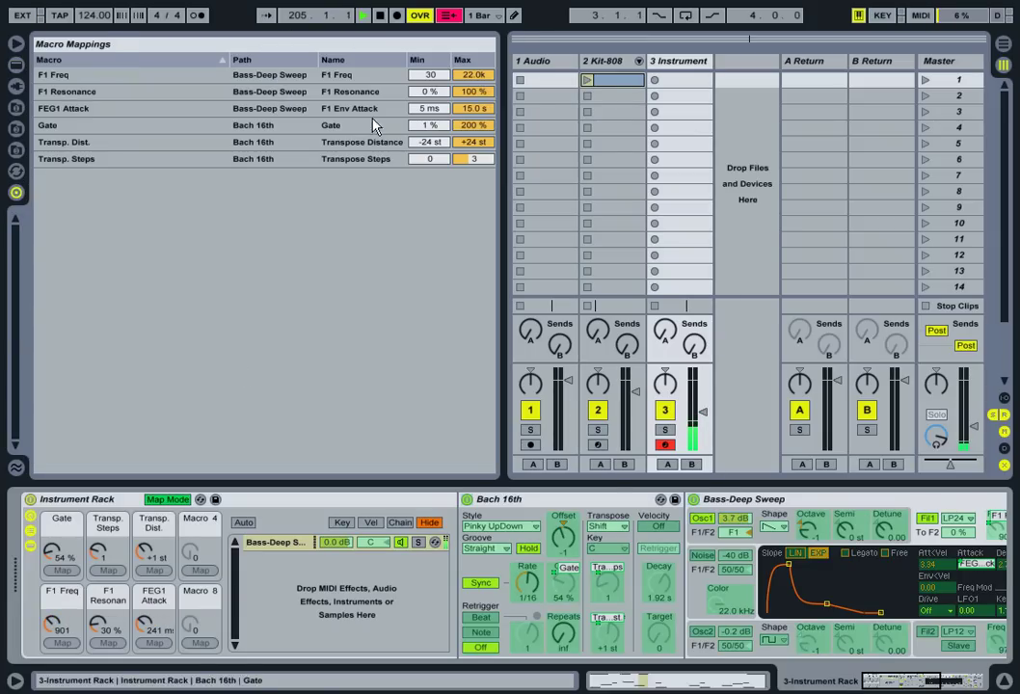
key(ctrl+m)
click(586, 80)
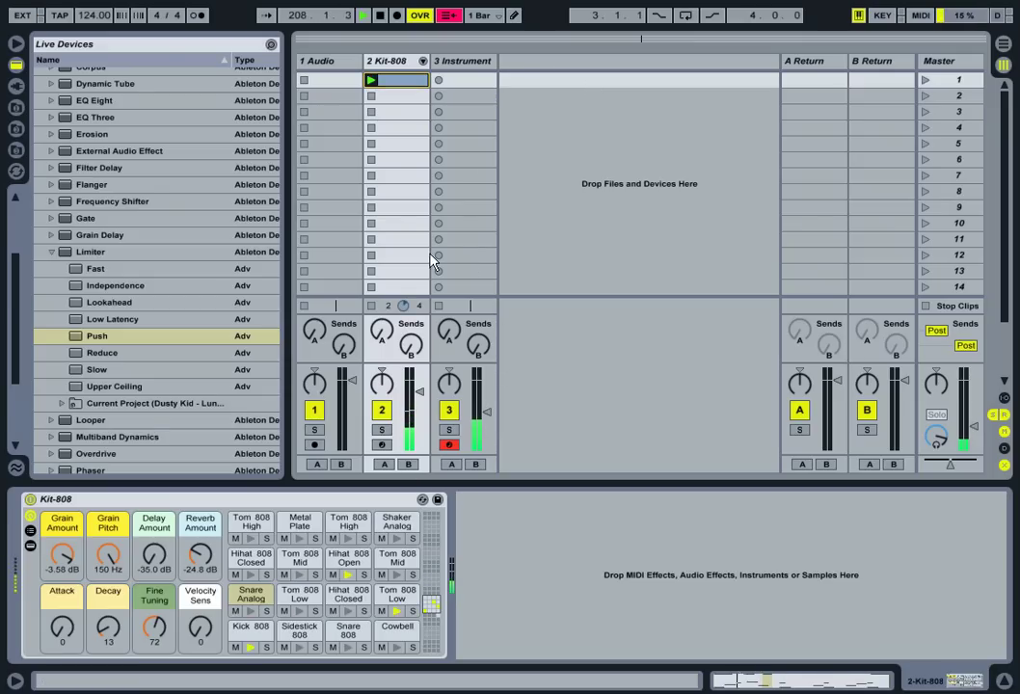
click(463, 64)
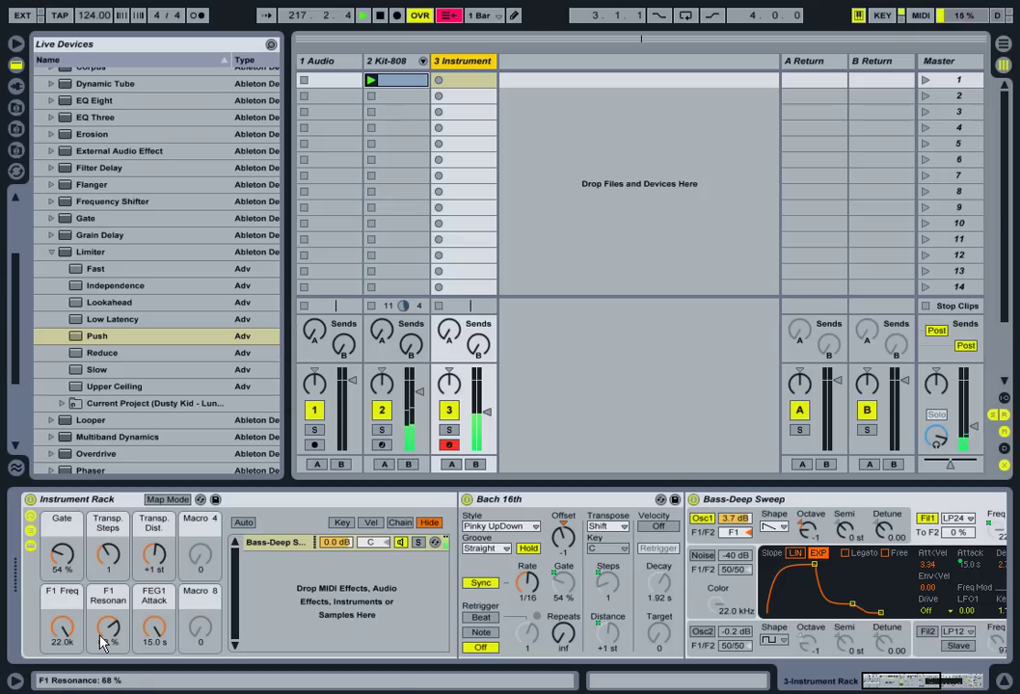
- Set Gate to 73% and F1 Resonance to 61%, and lower track 3's volume to about -21 dB
drag(103, 644, 103, 644)
drag(489, 417, 489, 424)
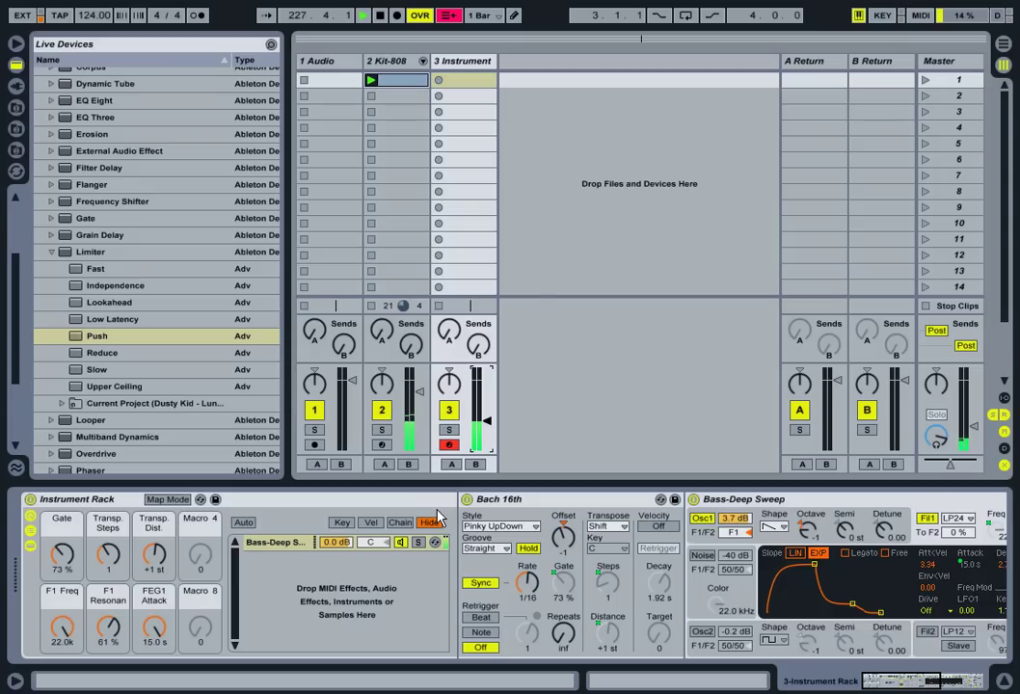
- In Macro Mappings, lower the F1 Resonance maximum from 100% by entering 61
click(169, 499)
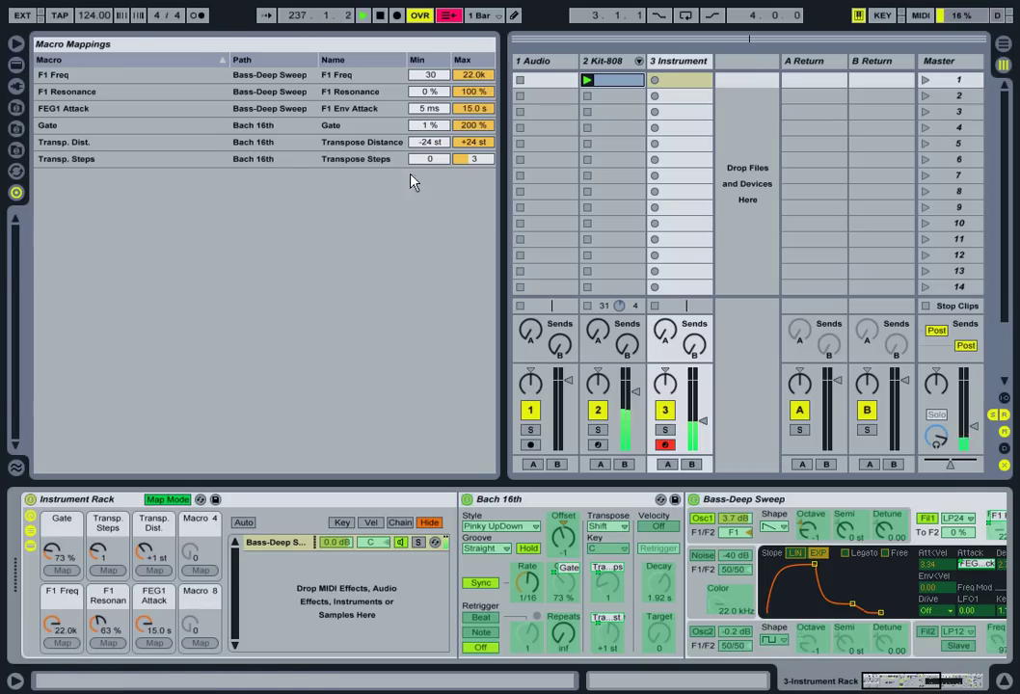
click(371, 92)
text(61)
key(Return)
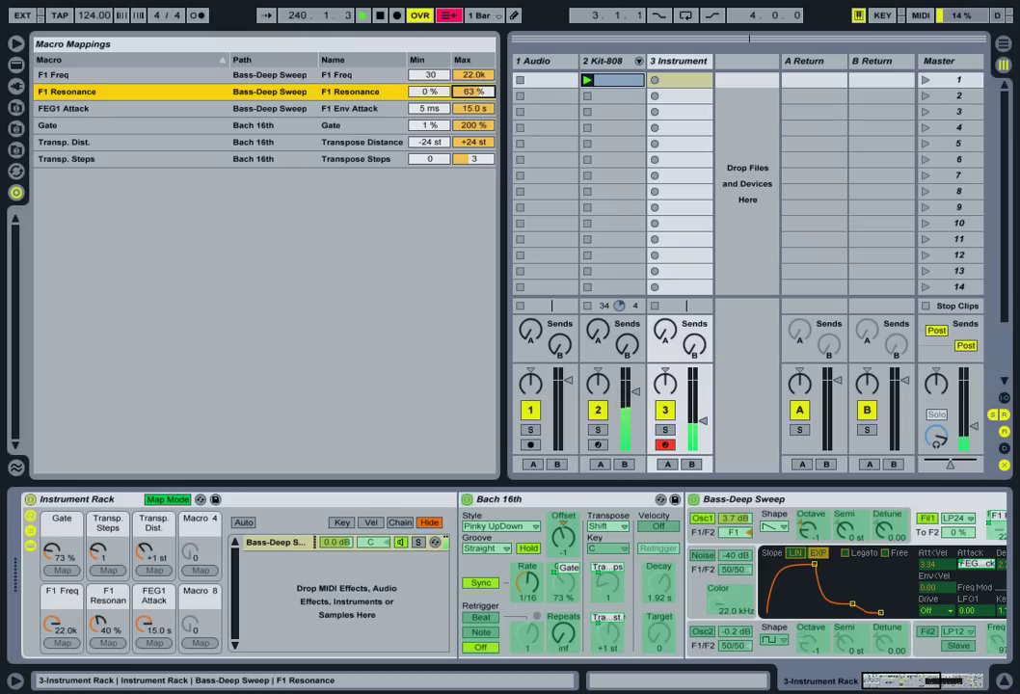
- Nudge the resonance maximum down, set the FEG1 Attack minimum to 62 ms and F1 Resonance minimum to 46%
key(Down)
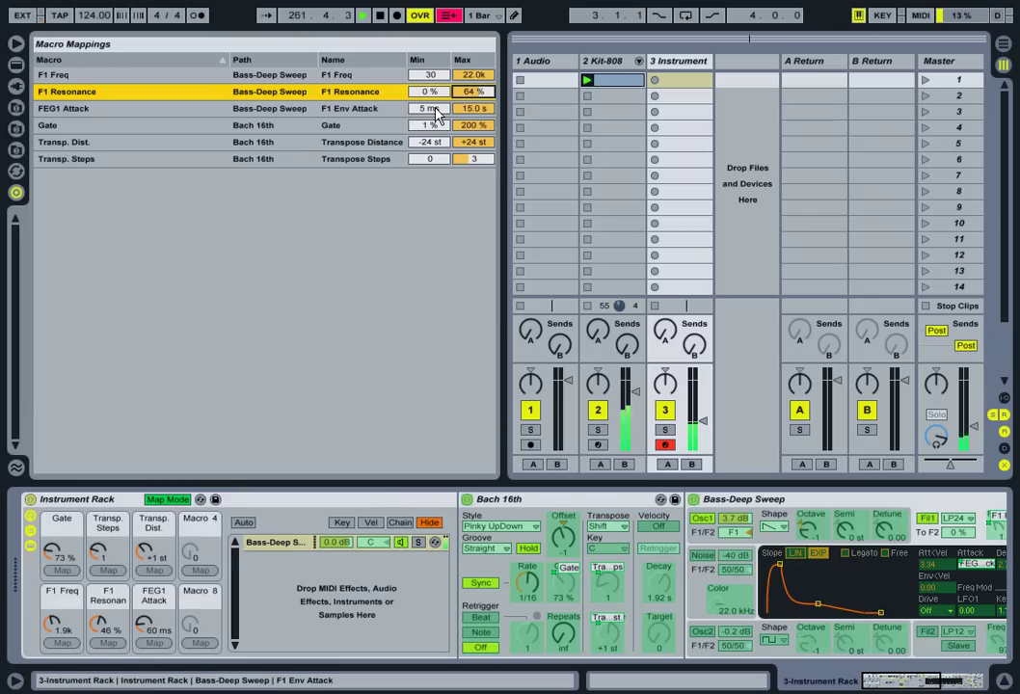
mouse_move(435, 114)
mouse_down()
mouse_move(435, 55)
mouse_move(436, 95)
mouse_up()
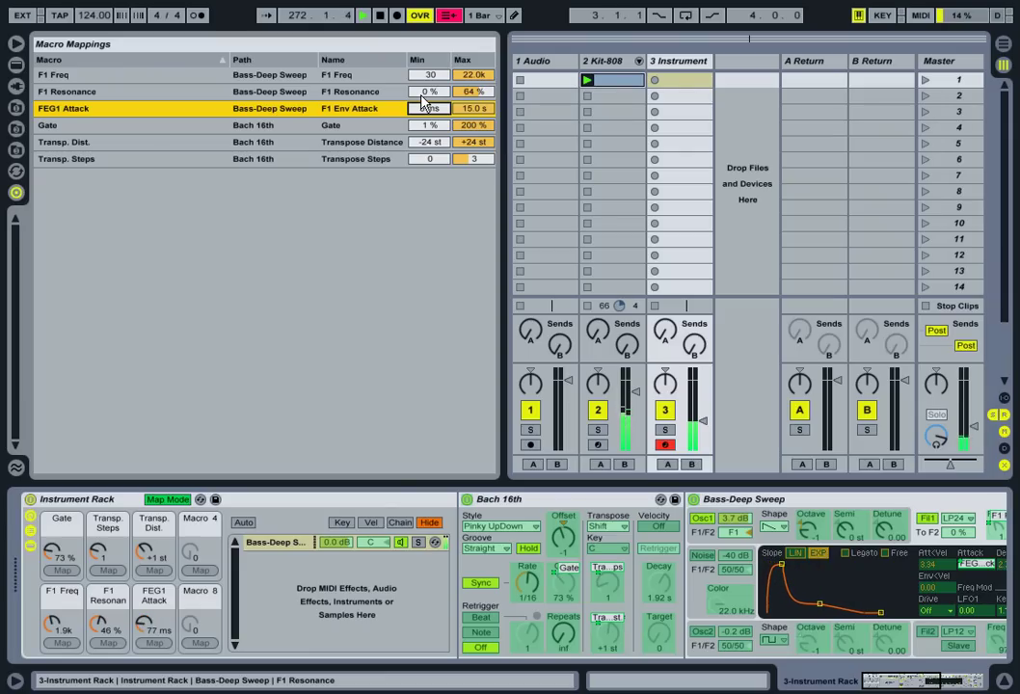
mouse_move(421, 101)
mouse_down()
mouse_move(421, 77)
mouse_move(433, 114)
mouse_up()
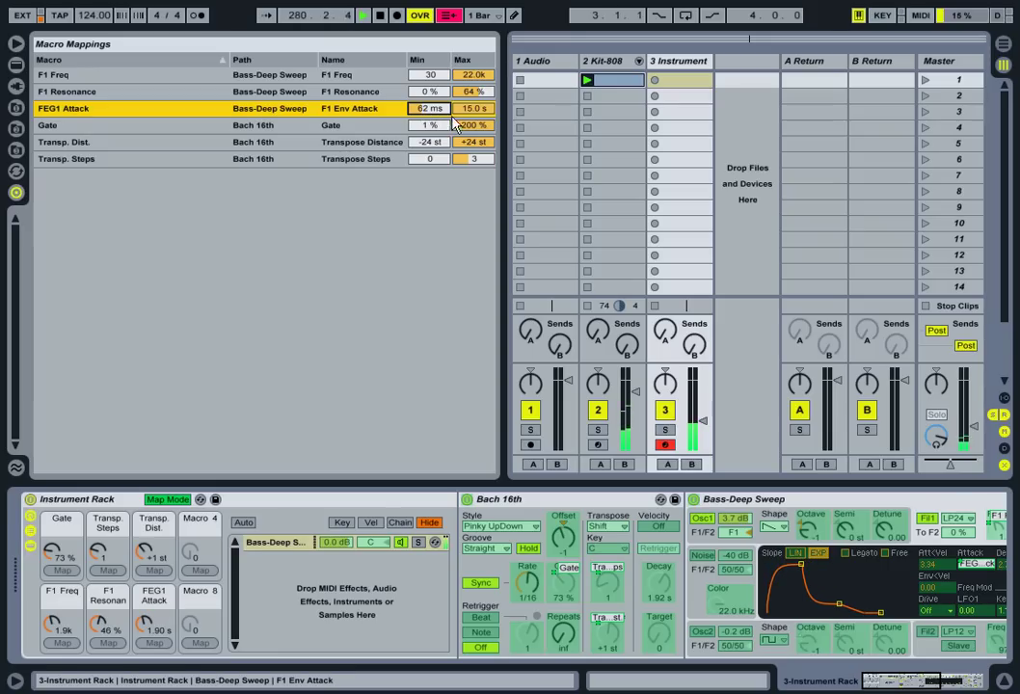
drag(424, 93, 424, 56)
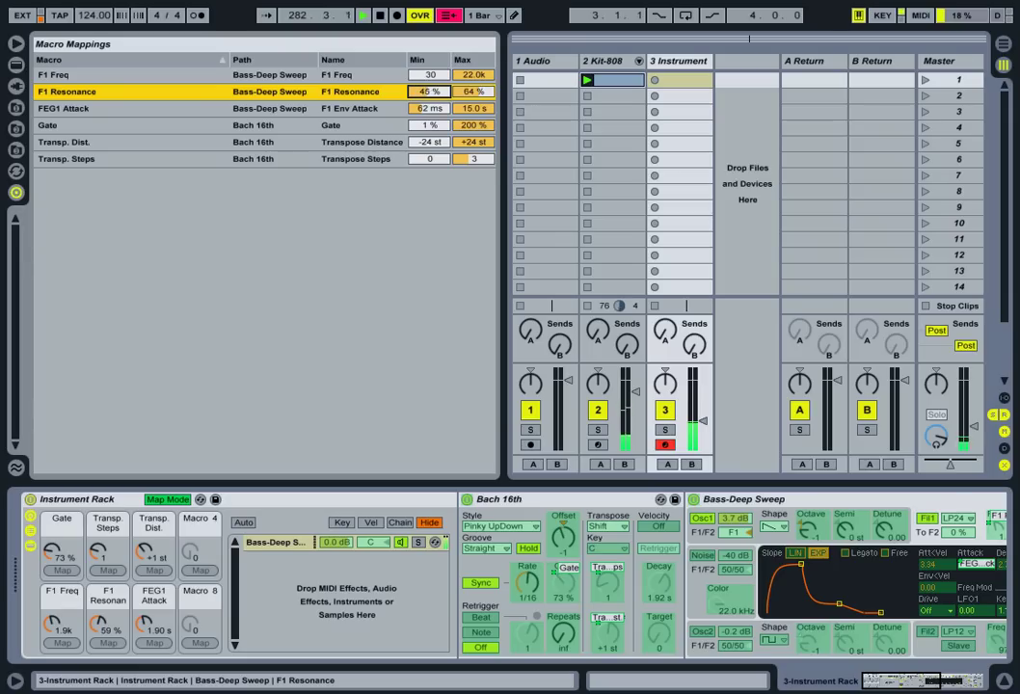
- Raise the F1 Freq mapping's minimum from 30 to 1.8k
click(427, 75)
drag(427, 74, 427, 49)
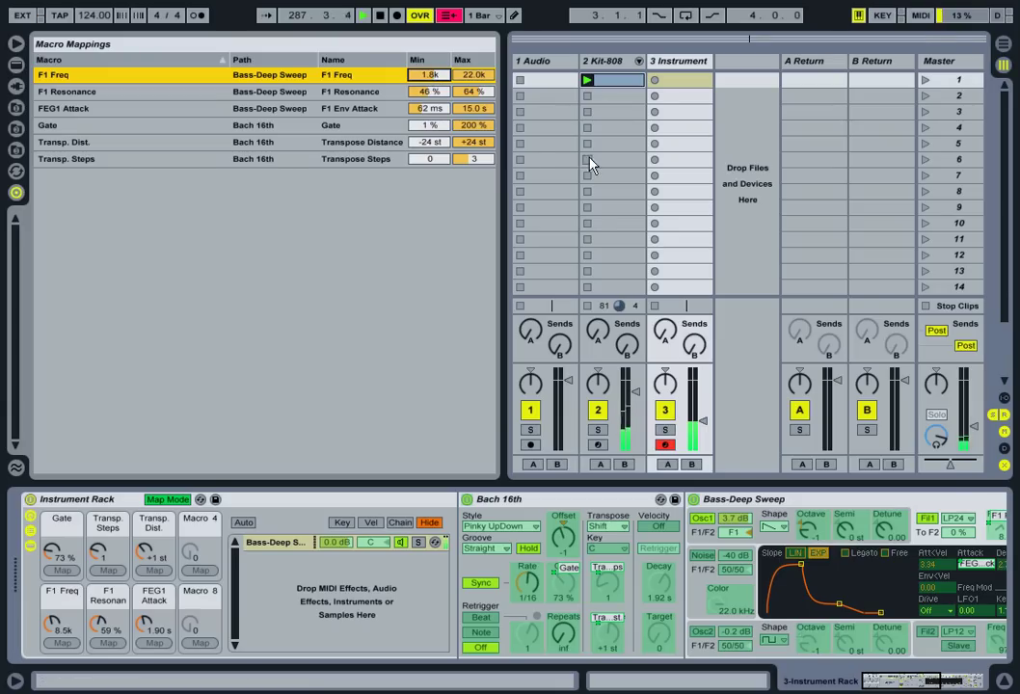
click(171, 505)
- With Map Mode off, play the macros to Gate 200%, Transp. Dist. +7 st and F1 Freq 3.0k
click(170, 502)
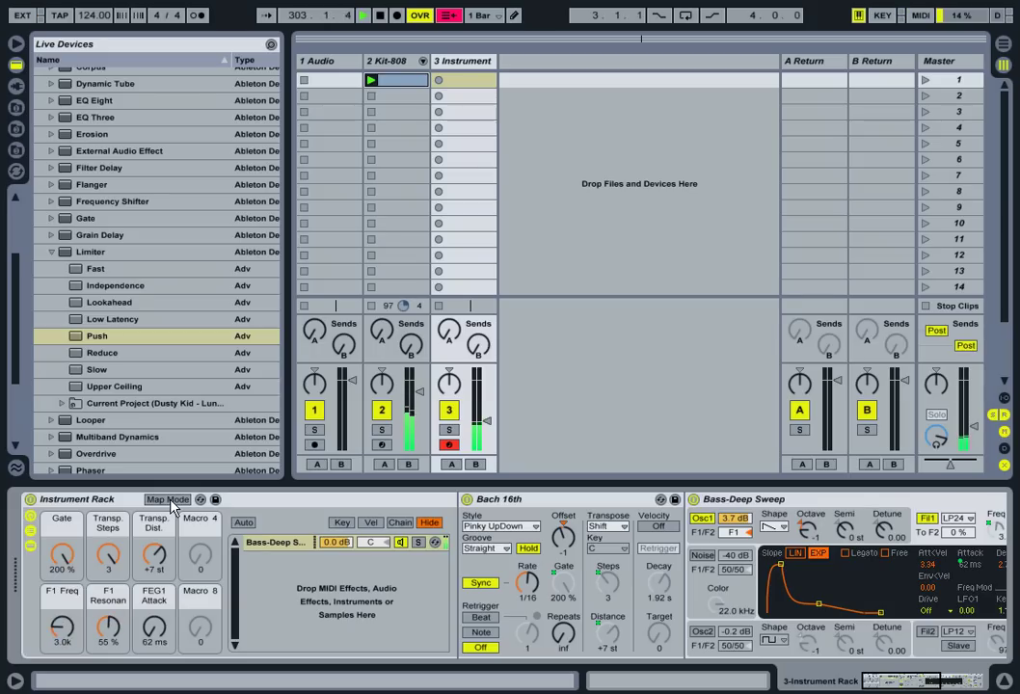
click(168, 499)
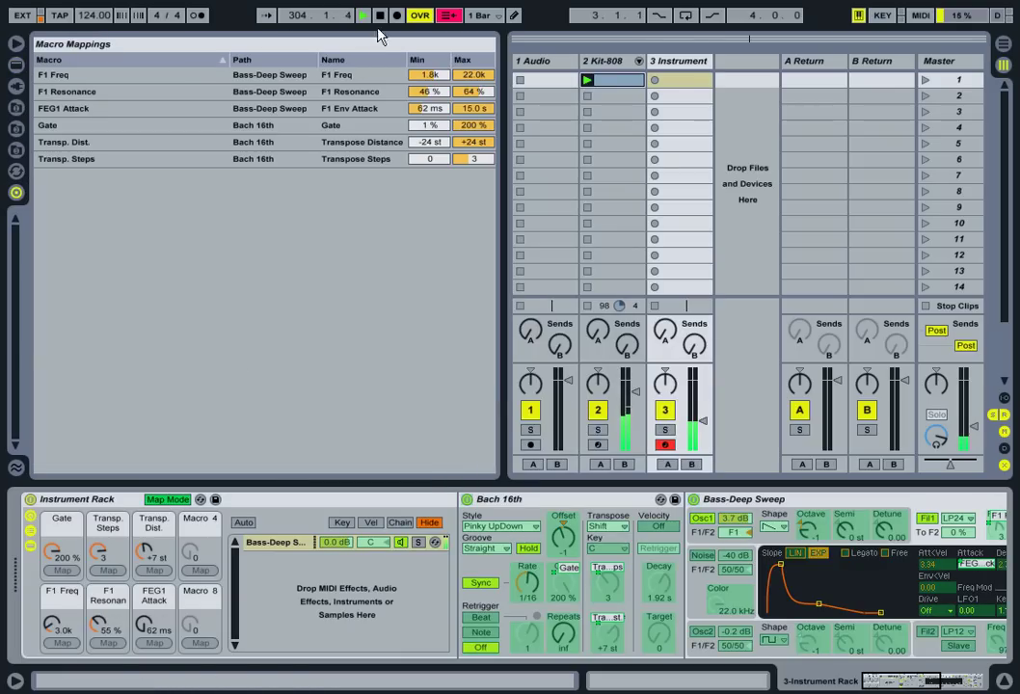